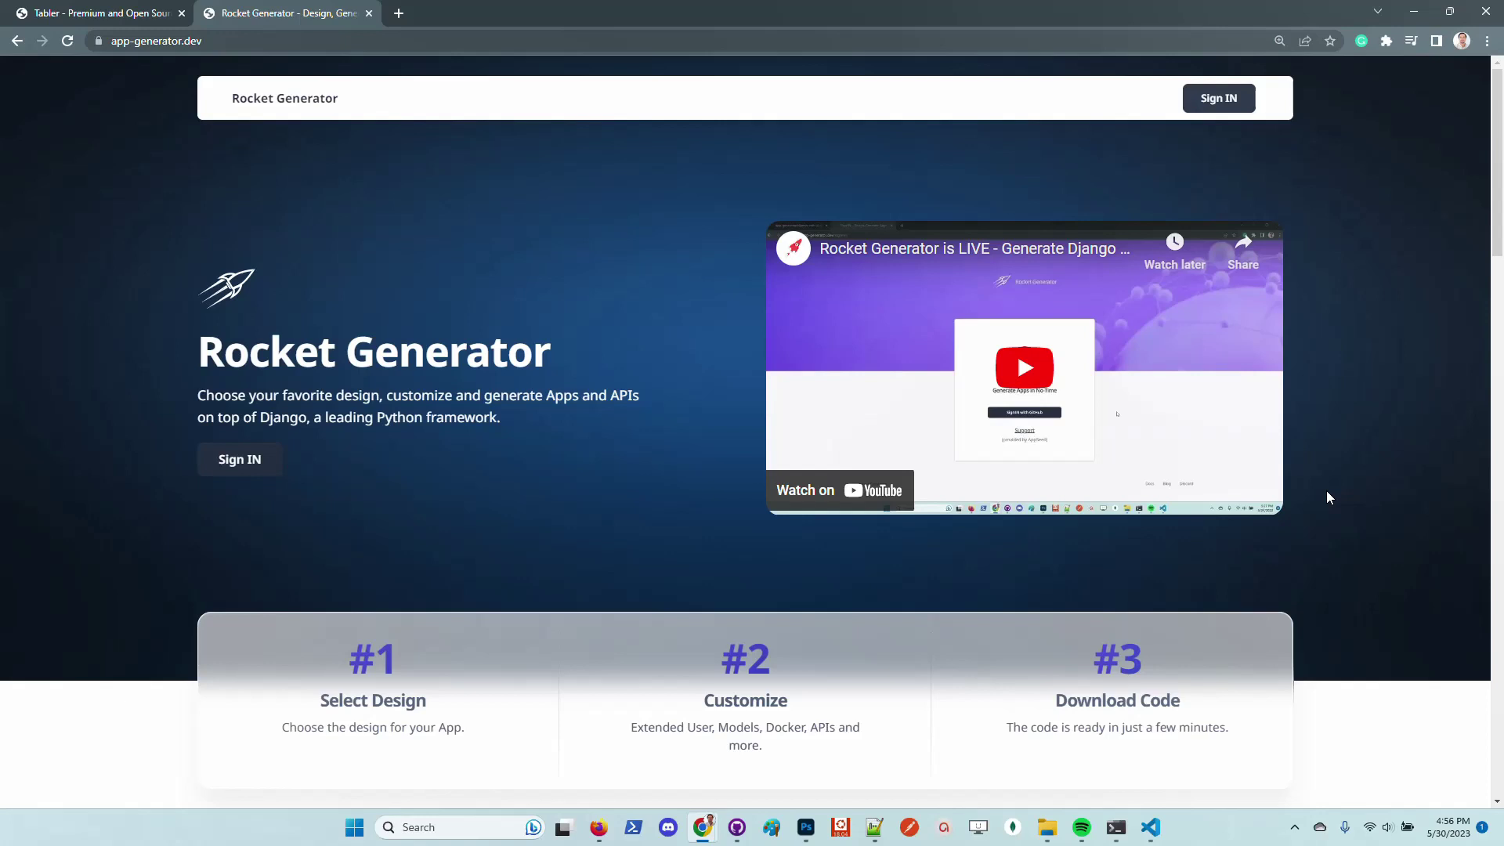
# Switch to the django-tabler.onrender.com tab to view the live Tabler dashboard demo
pyautogui.click(87, 13)
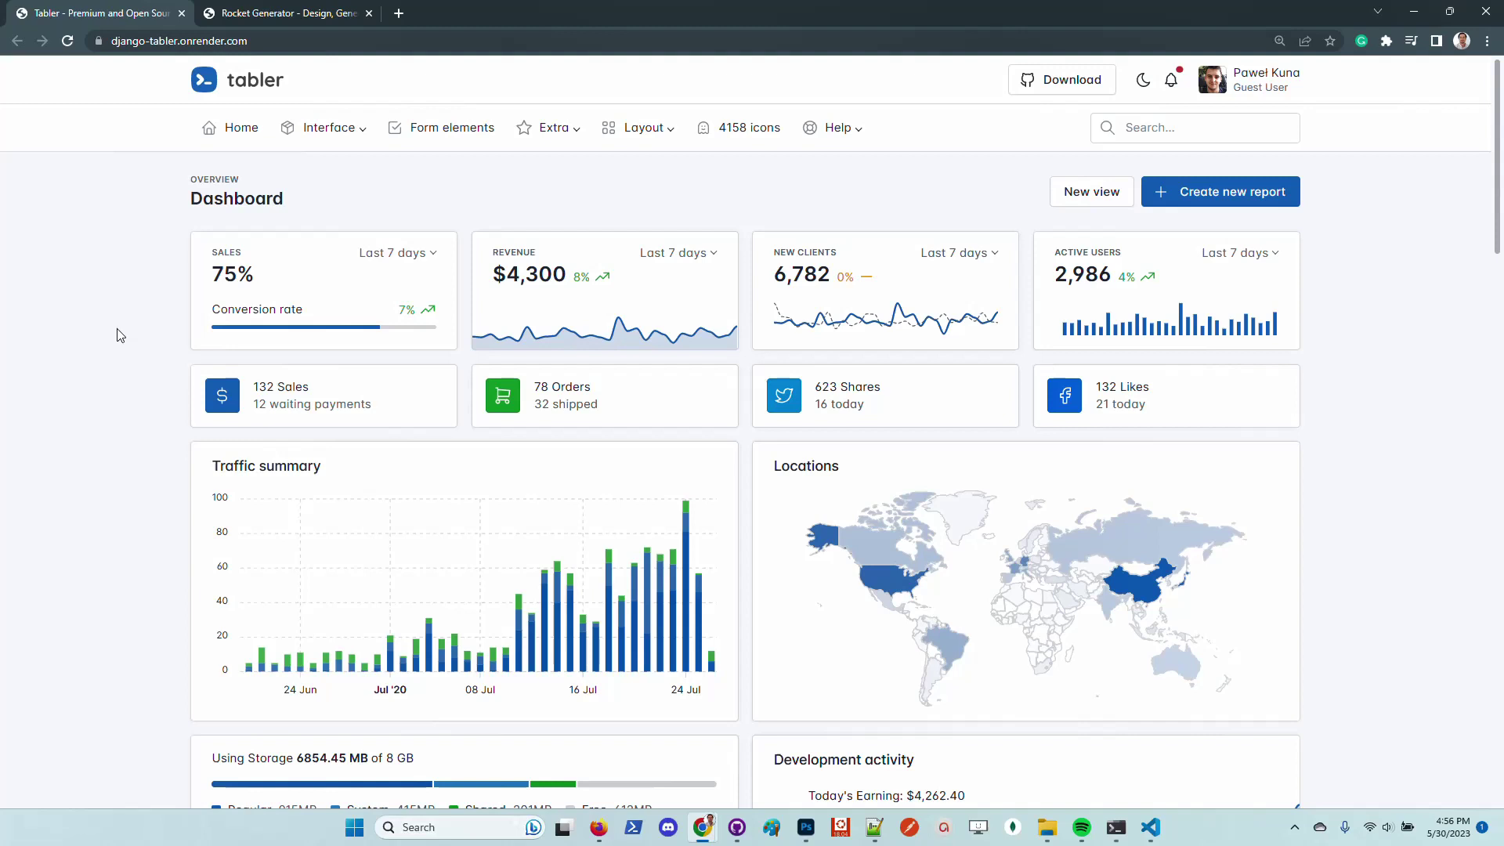
# Return to Rocket Generator and sign in with a GitHub account
pyautogui.click(291, 13)
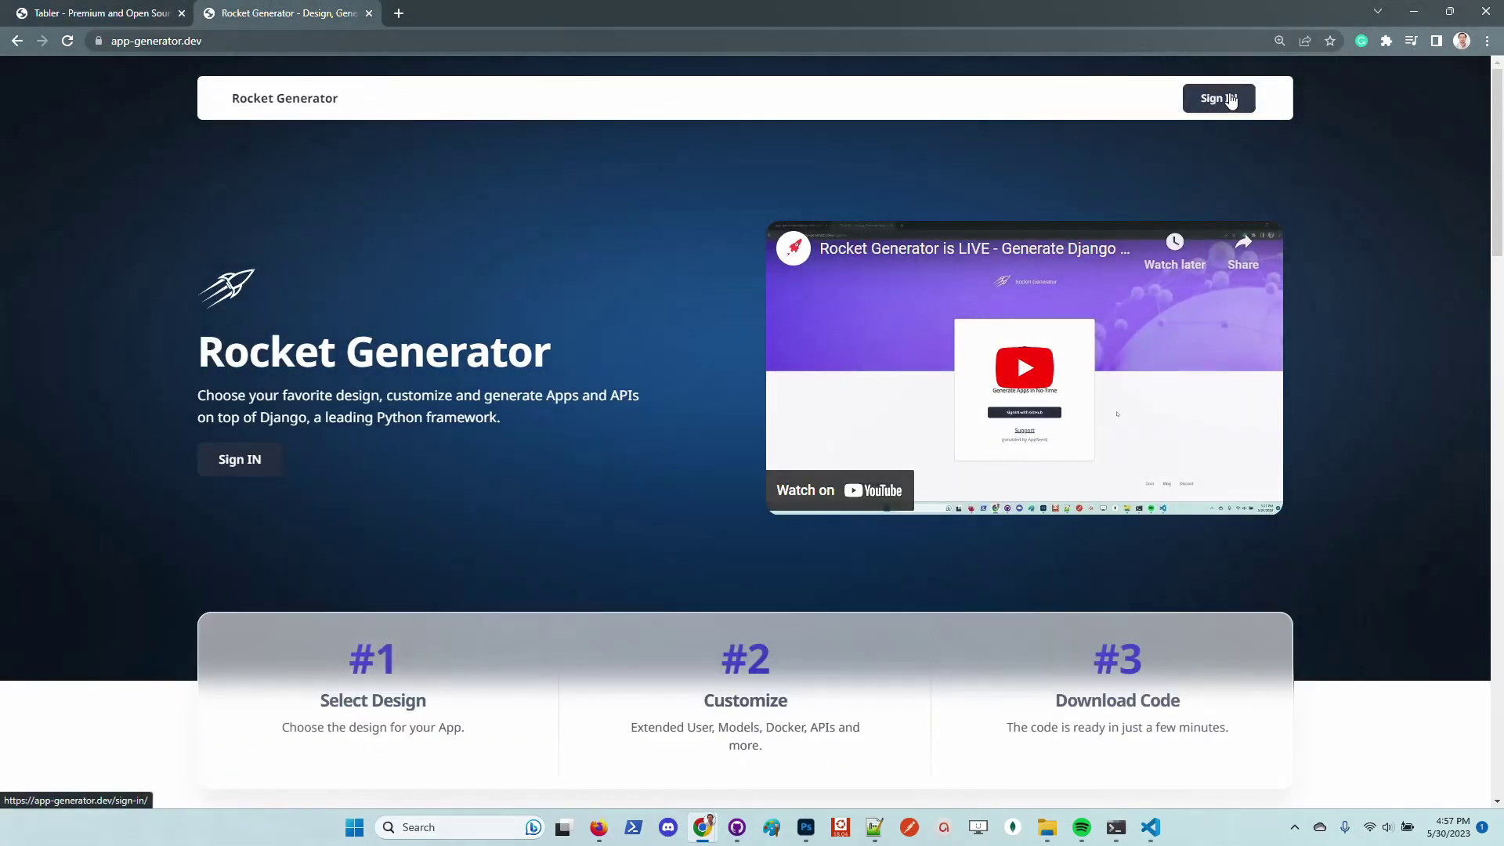
pyautogui.click(1226, 104)
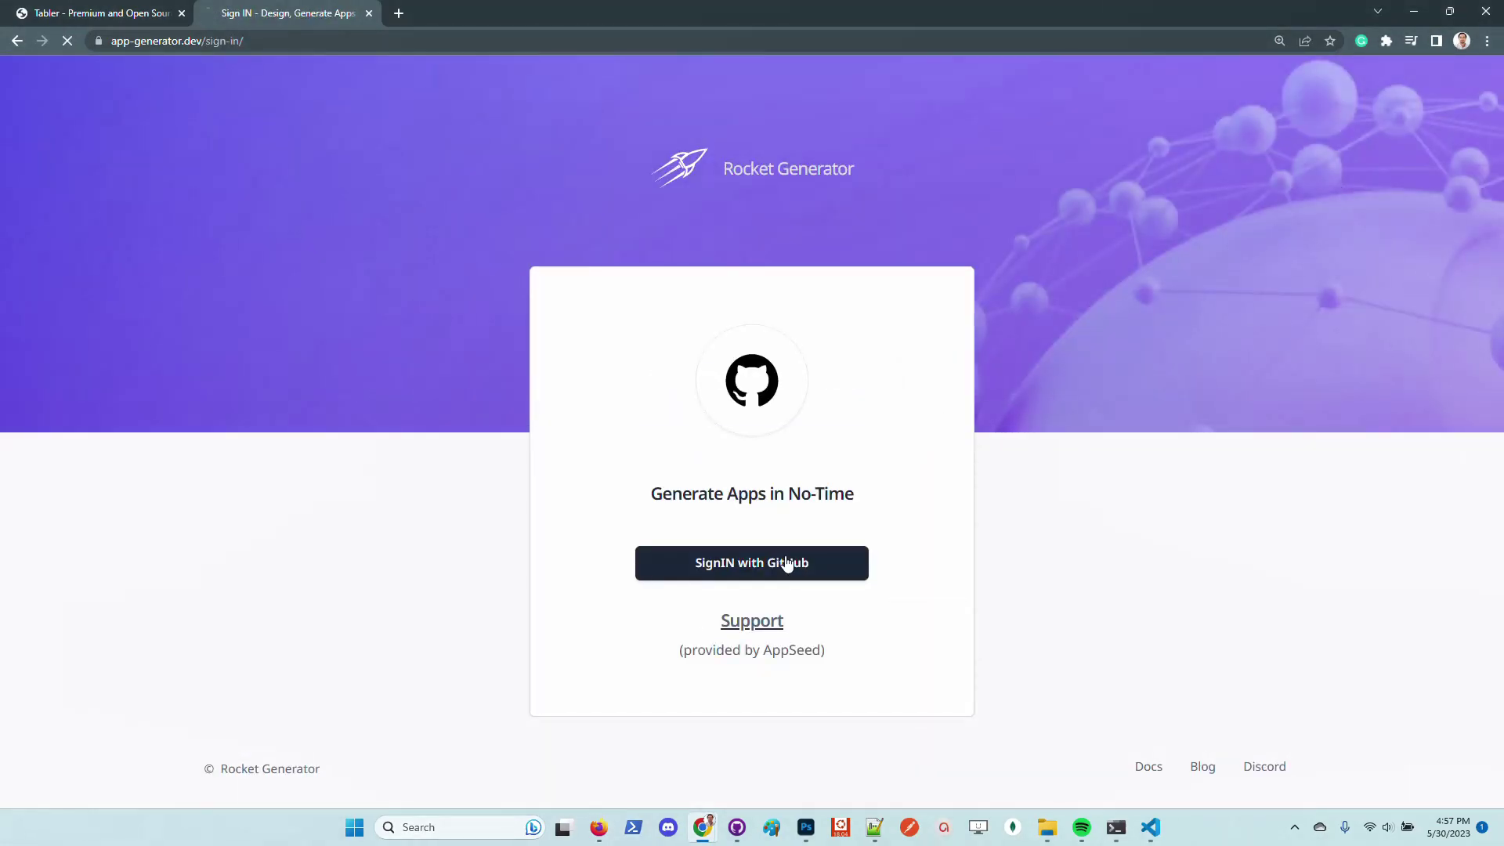
pyautogui.click(786, 563)
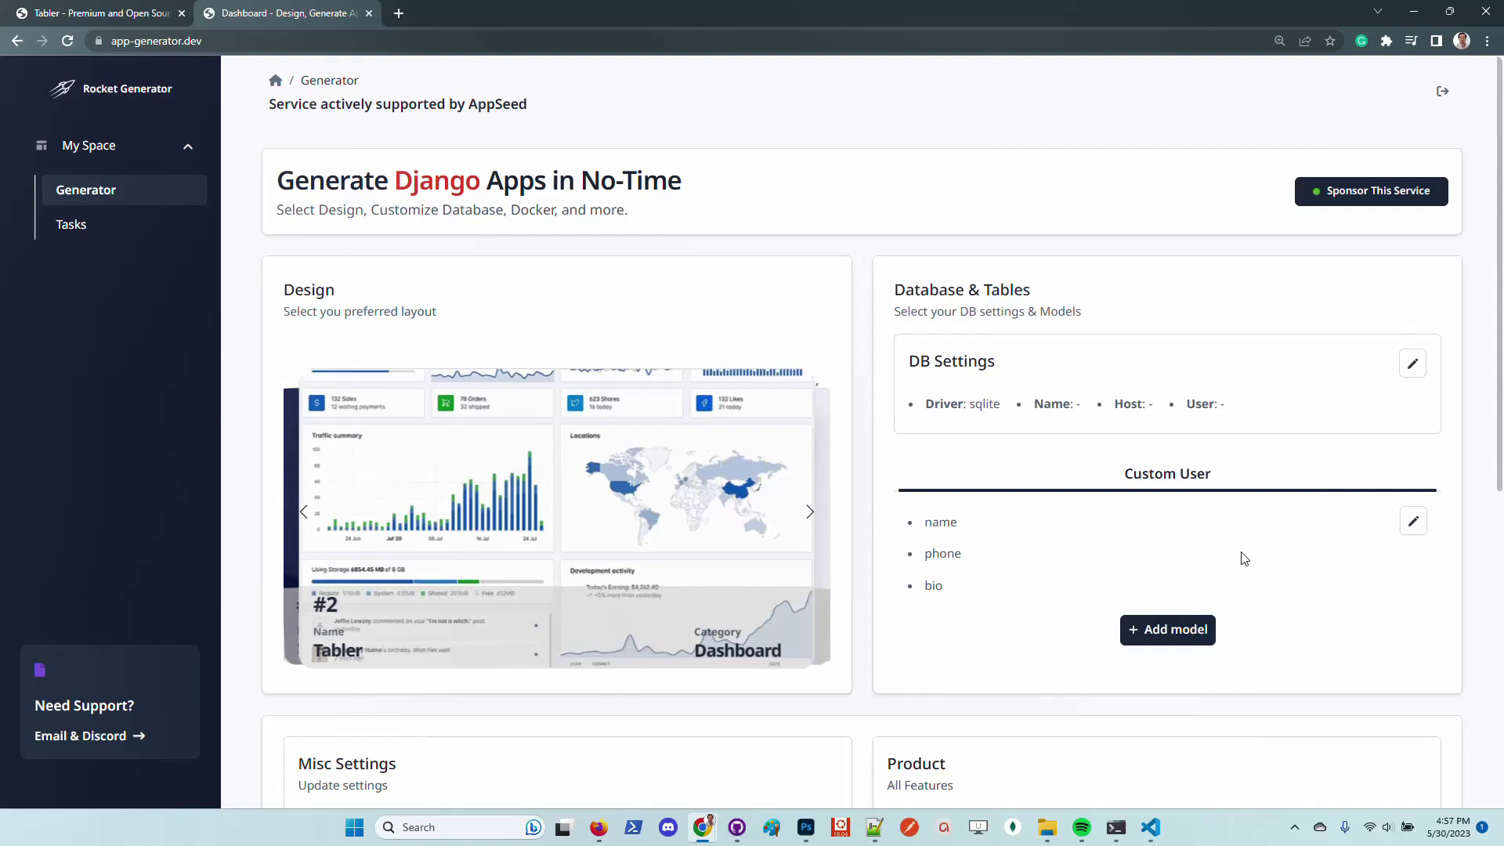
pyautogui.scroll(-3, 1251, 553)
pyautogui.click(1181, 379)
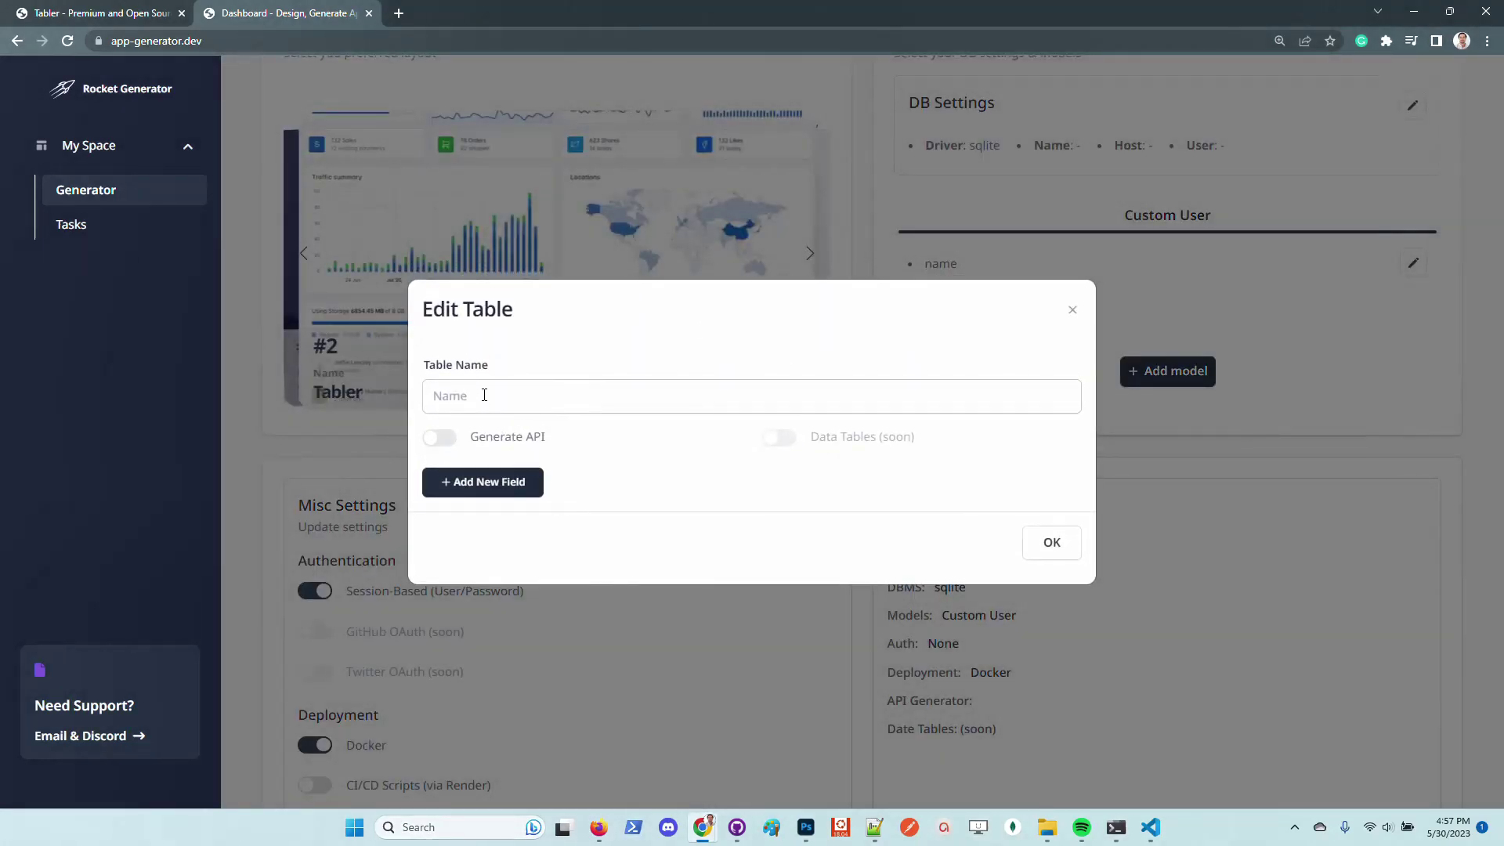
pyautogui.click(442, 446)
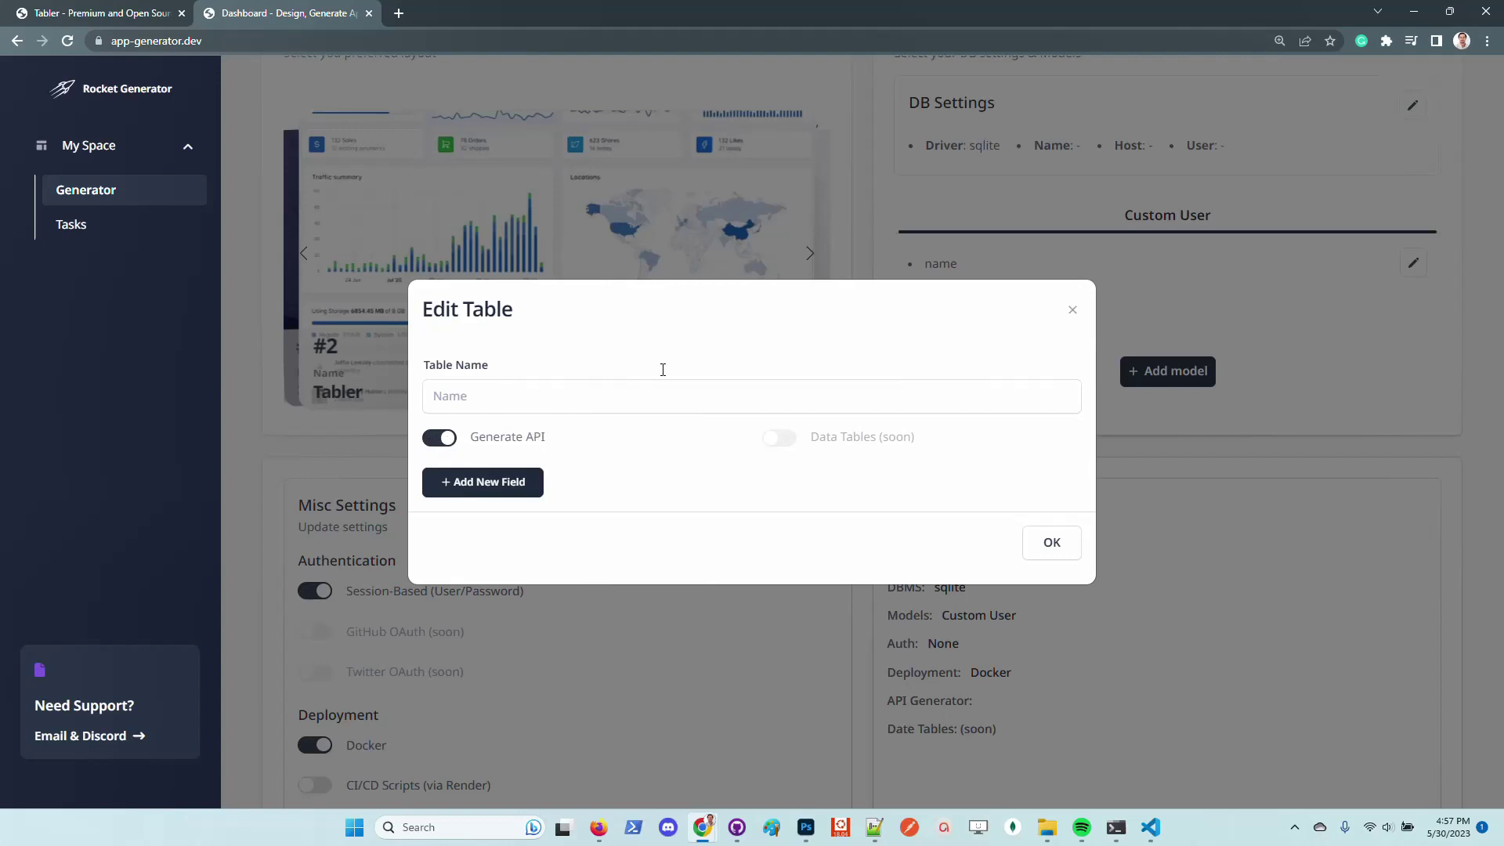
pyautogui.click(1072, 309)
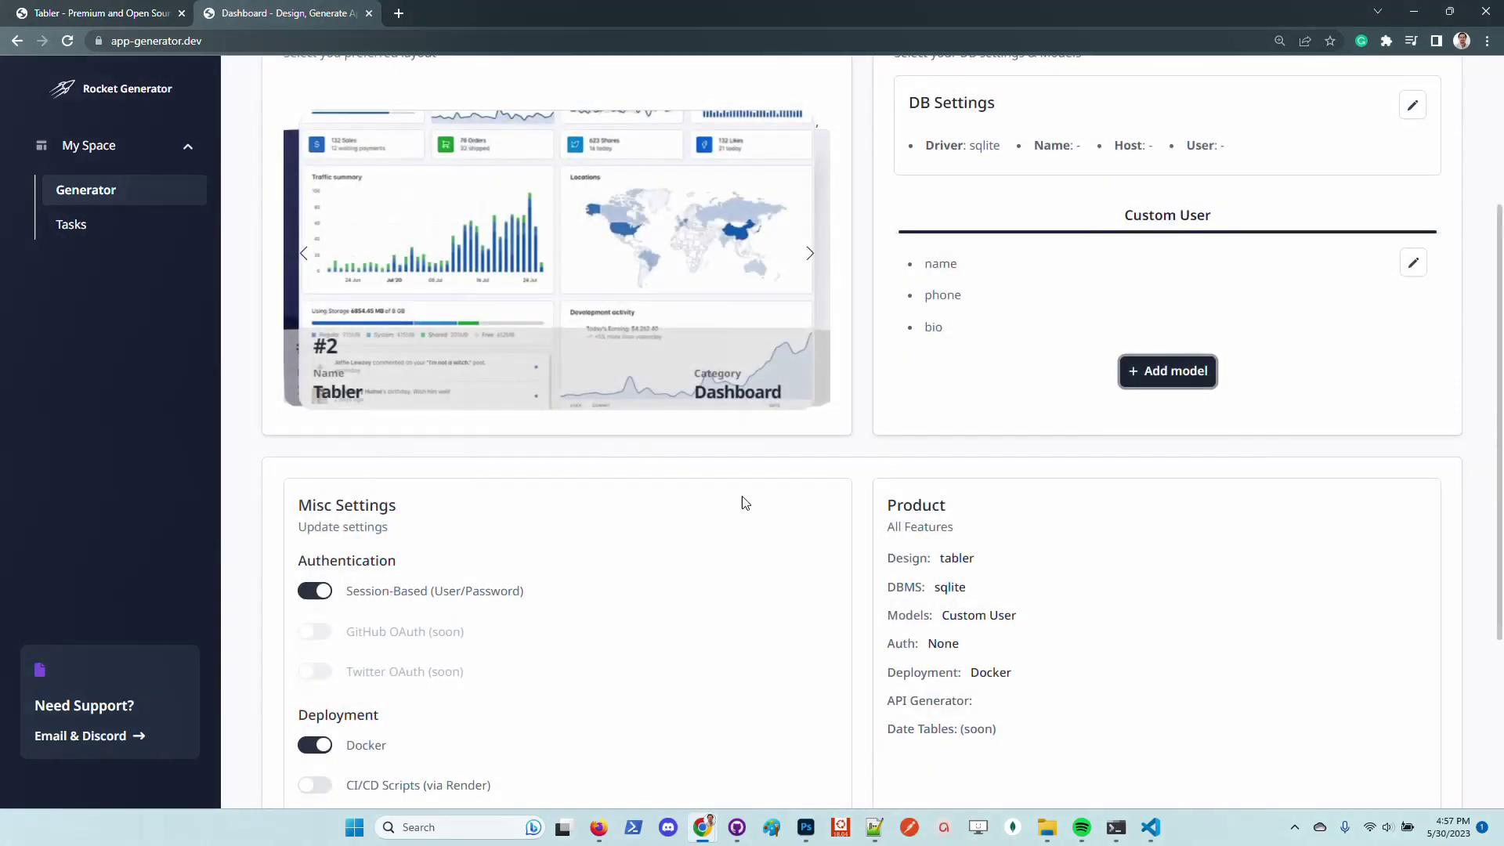
pyautogui.scroll(-1, 789, 538)
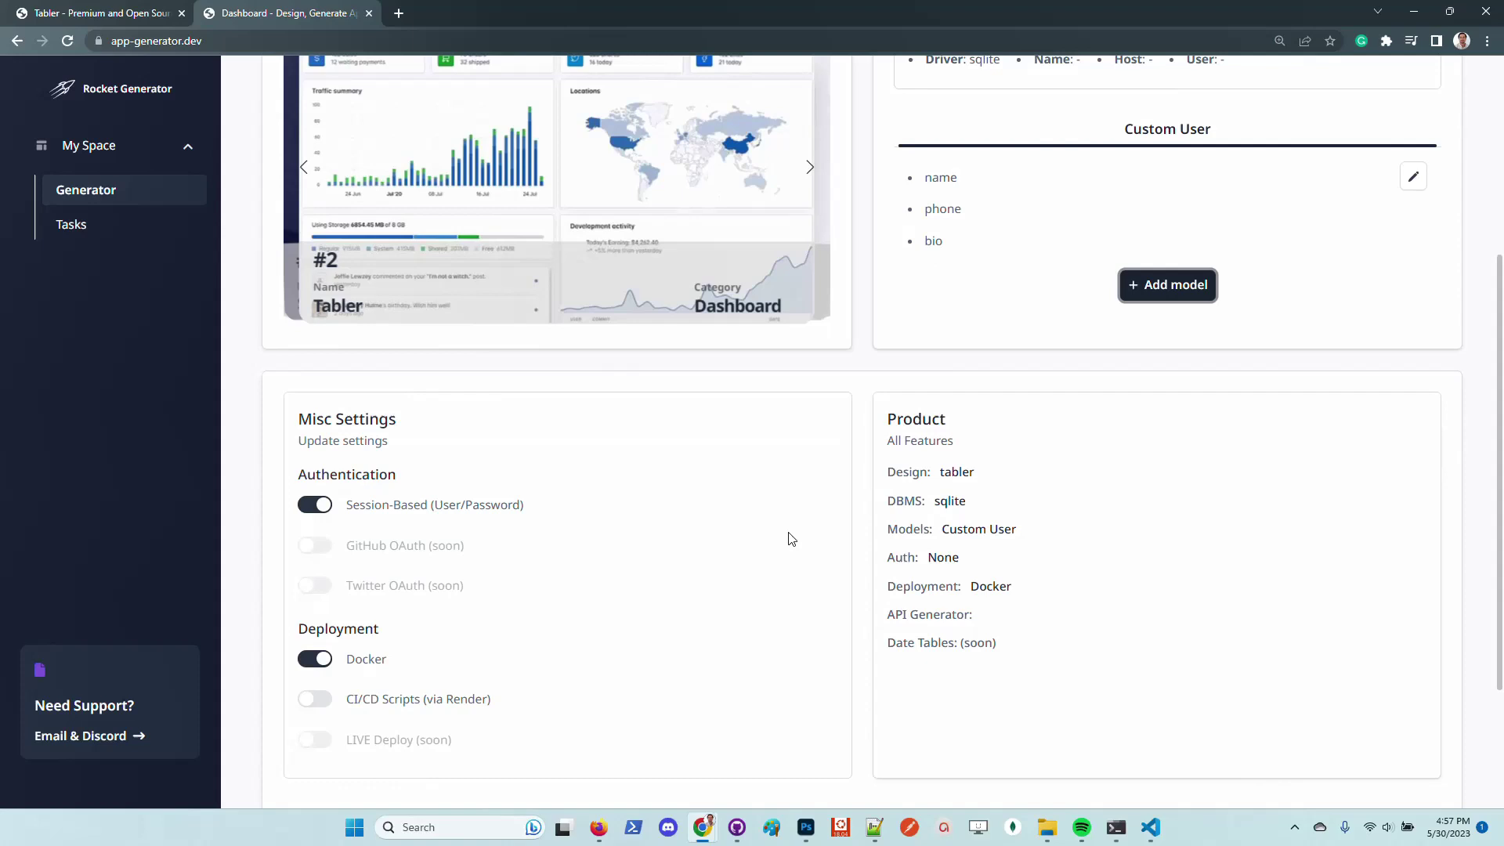
pyautogui.scroll(-1, 789, 538)
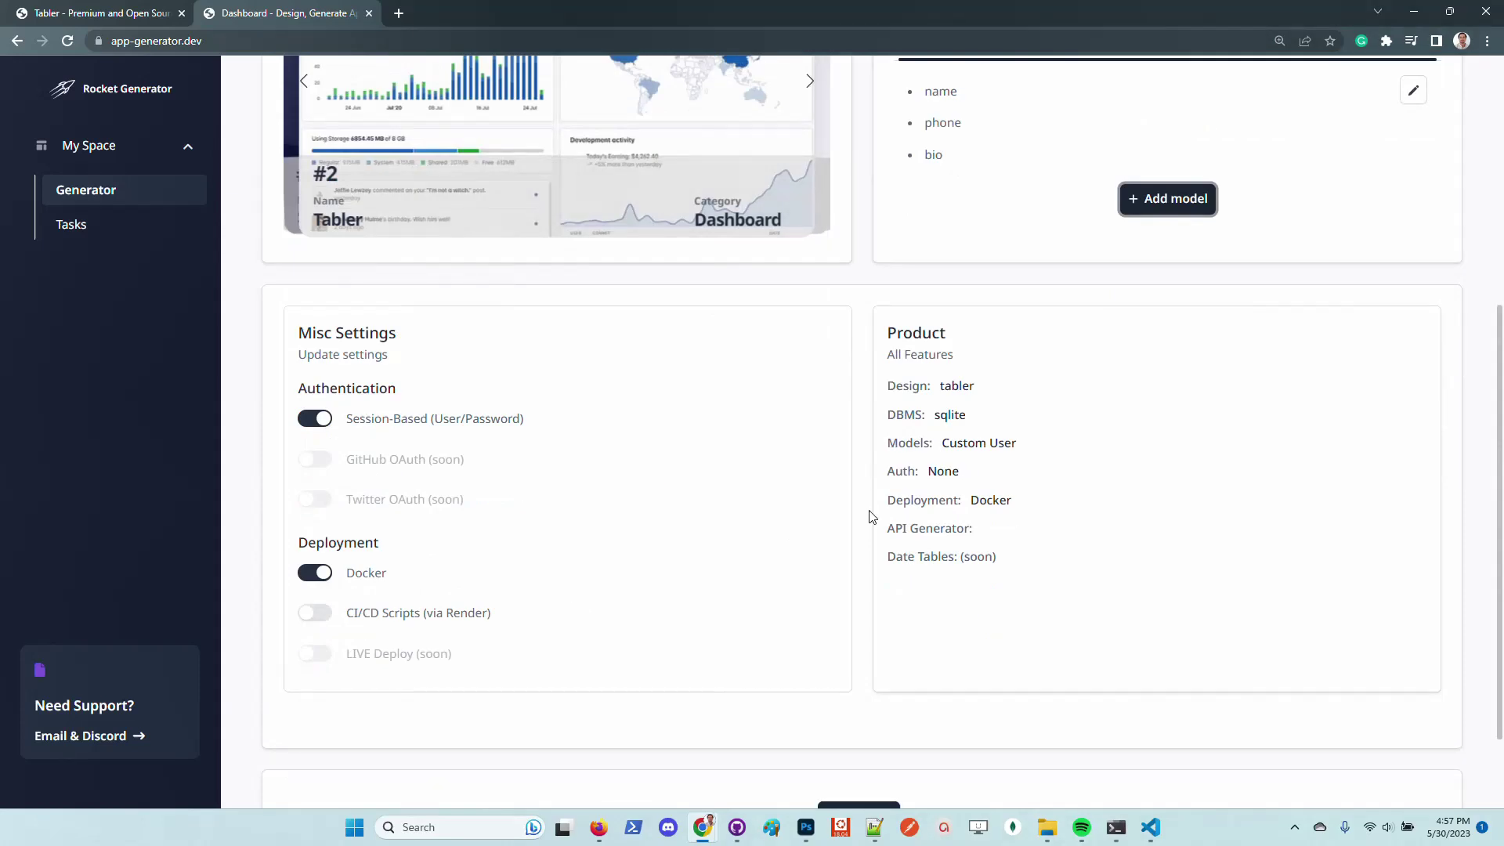
pyautogui.scroll(-1, 884, 584)
pyautogui.scroll(6, 884, 584)
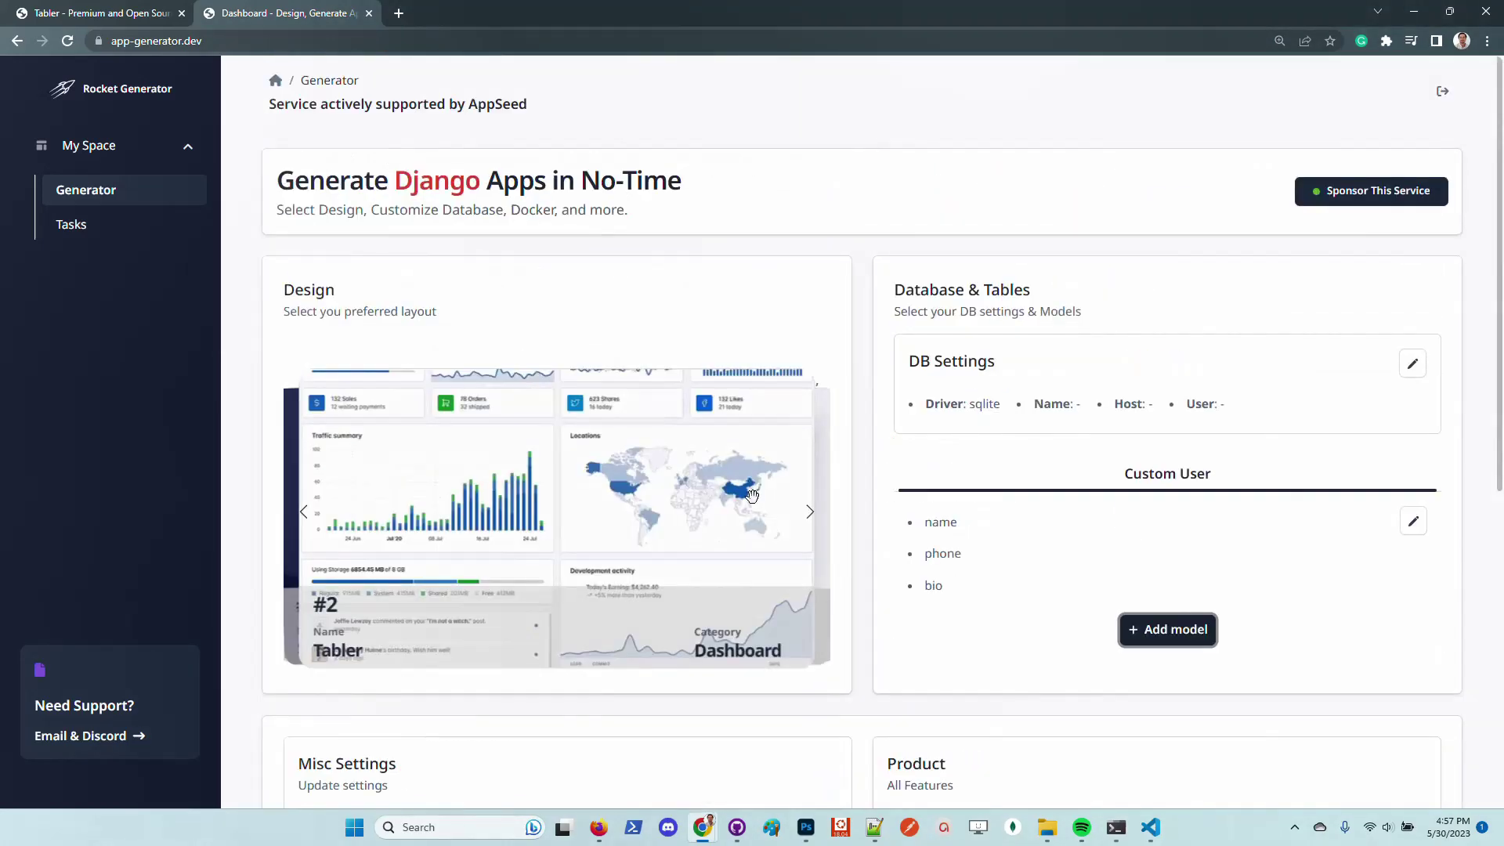
pyautogui.scroll(-6, 792, 506)
# Generate the Tabler Django app and refresh the Tasks list to track the build
pyautogui.click(859, 697)
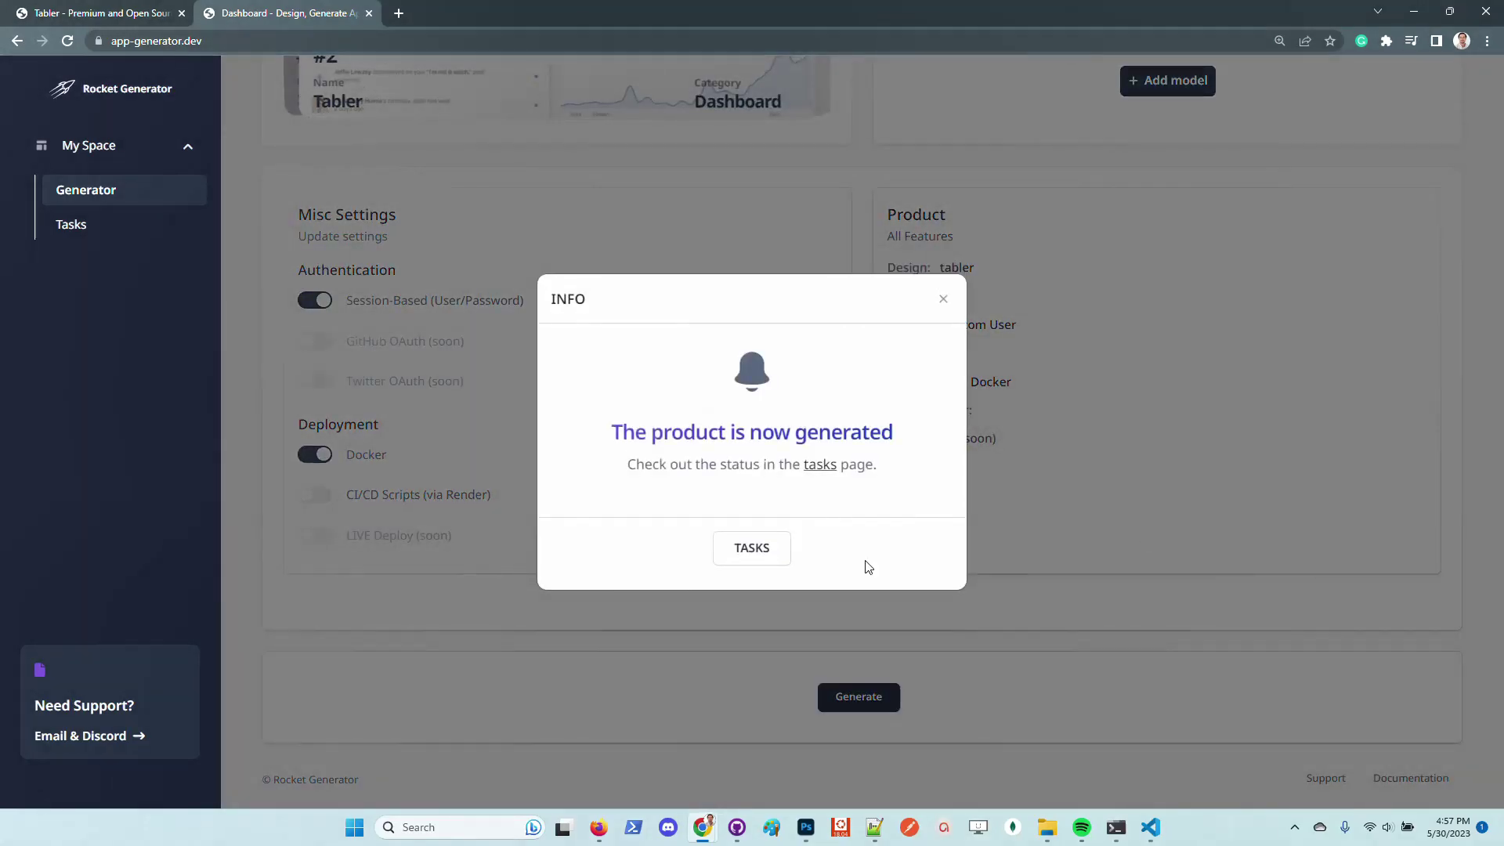
pyautogui.click(752, 548)
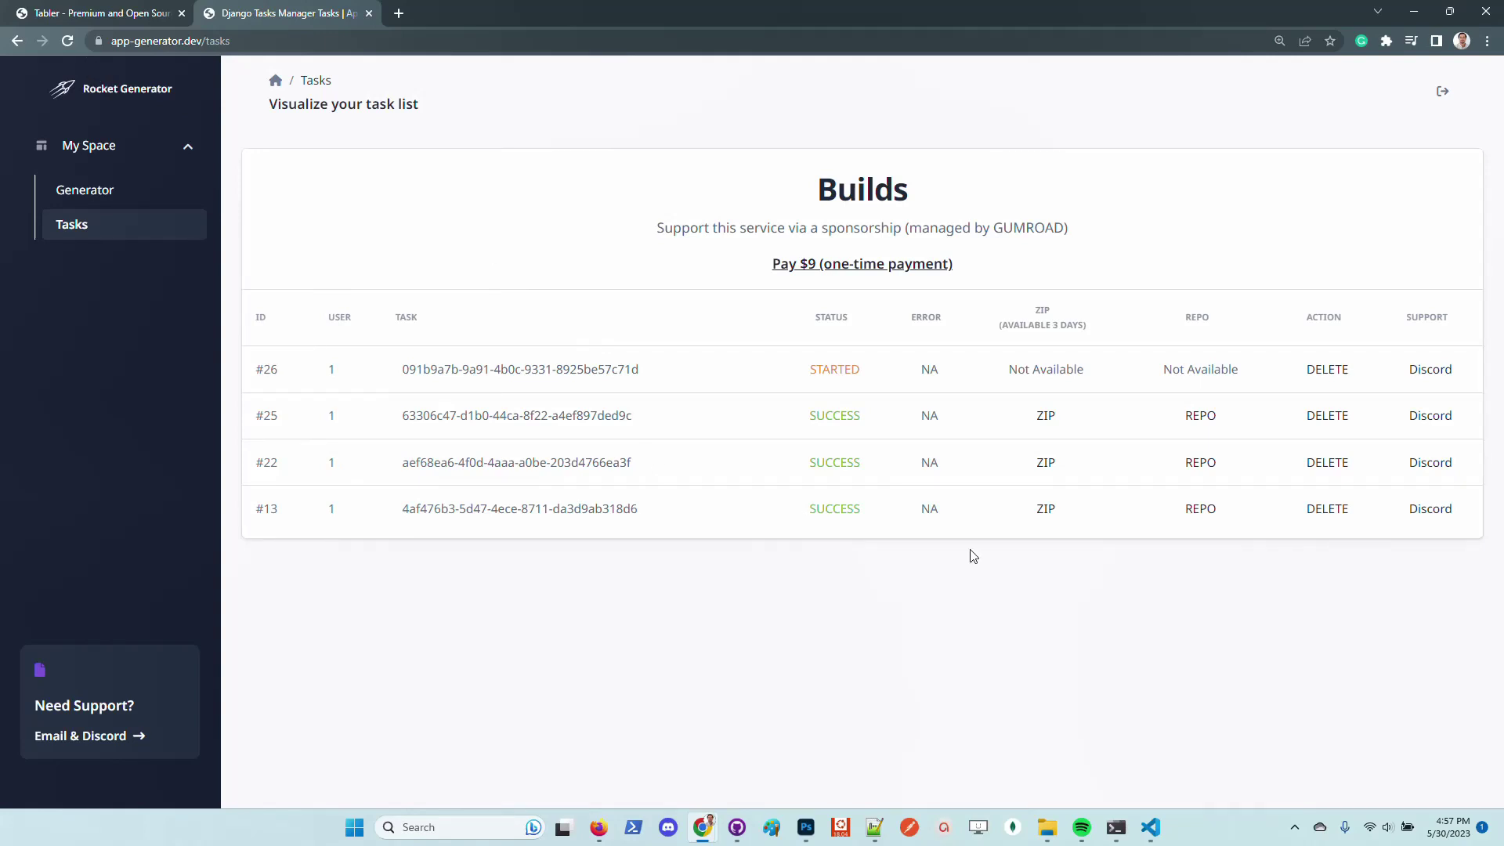
pyautogui.press('F5')
pyautogui.press('F5')
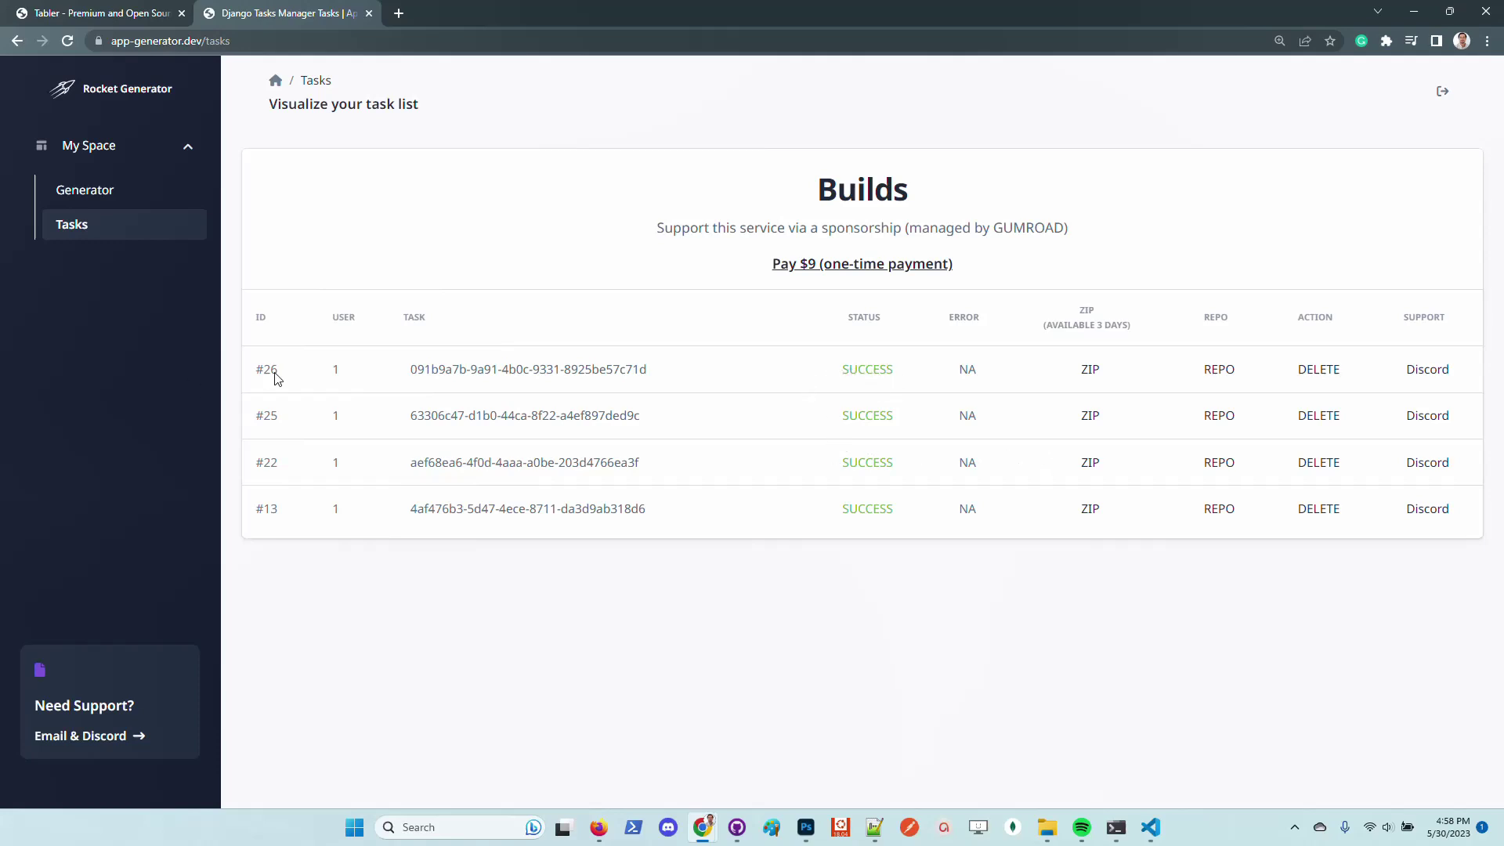
# Highlight build #26's id, its downloadable archive and the three-day availability note
pyautogui.moveTo(652, 370); pyautogui.dragTo(408, 370)
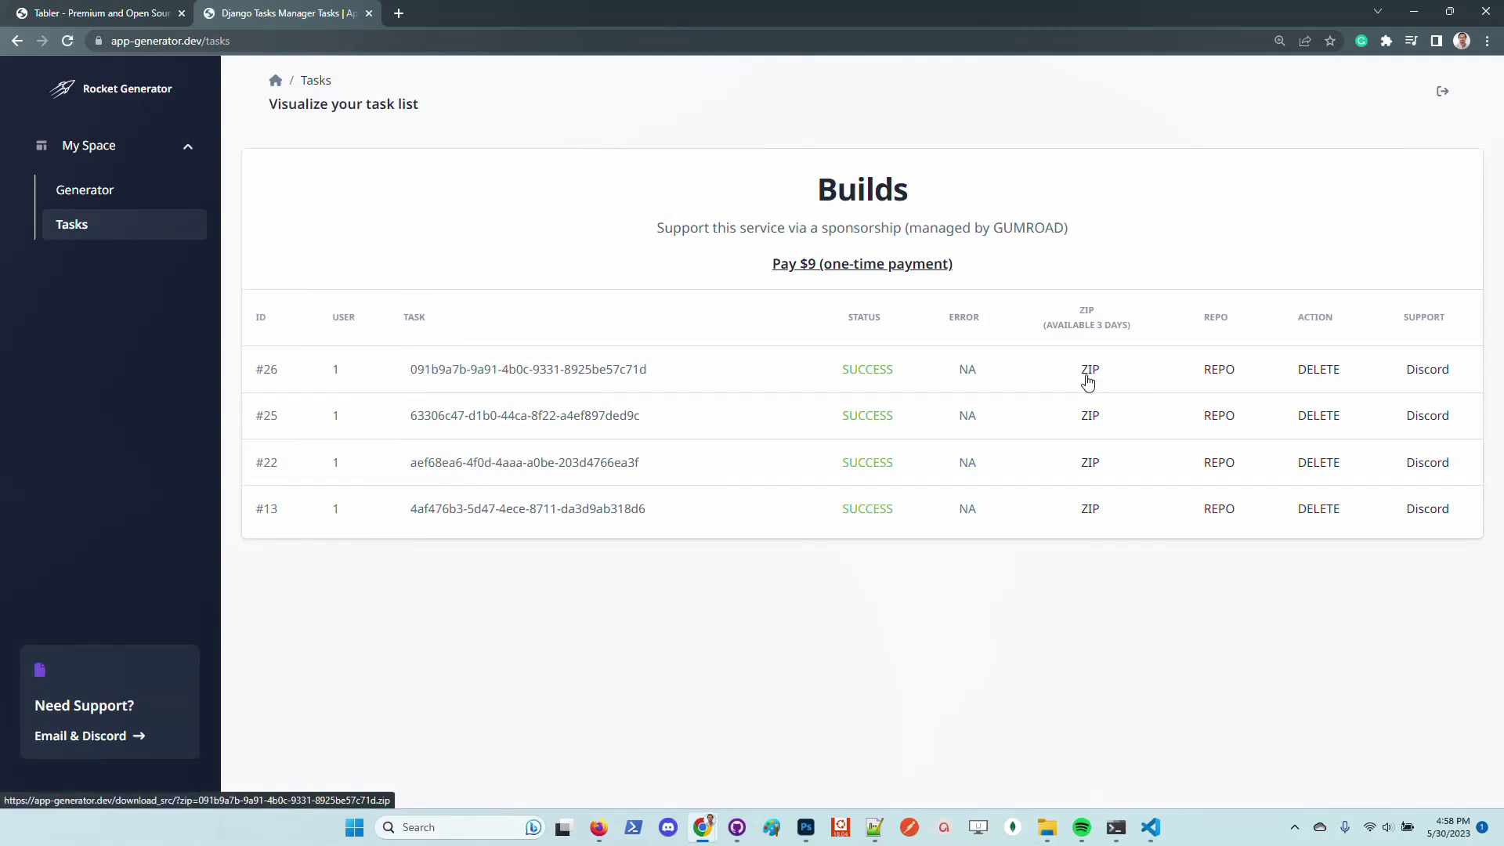
pyautogui.moveTo(1109, 371); pyautogui.dragTo(1073, 372)
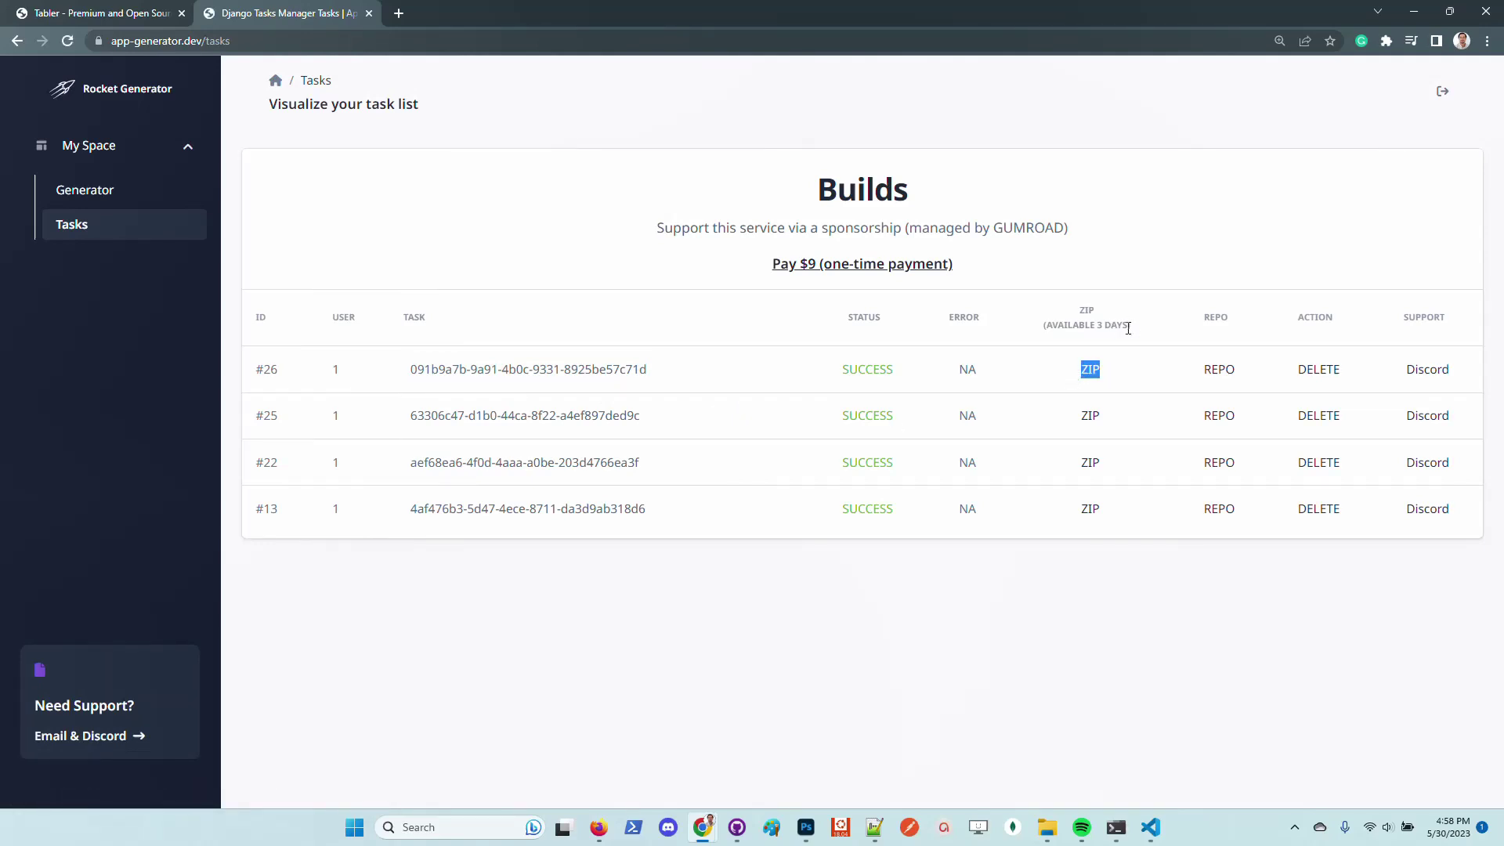
pyautogui.moveTo(1129, 329); pyautogui.dragTo(1050, 330)
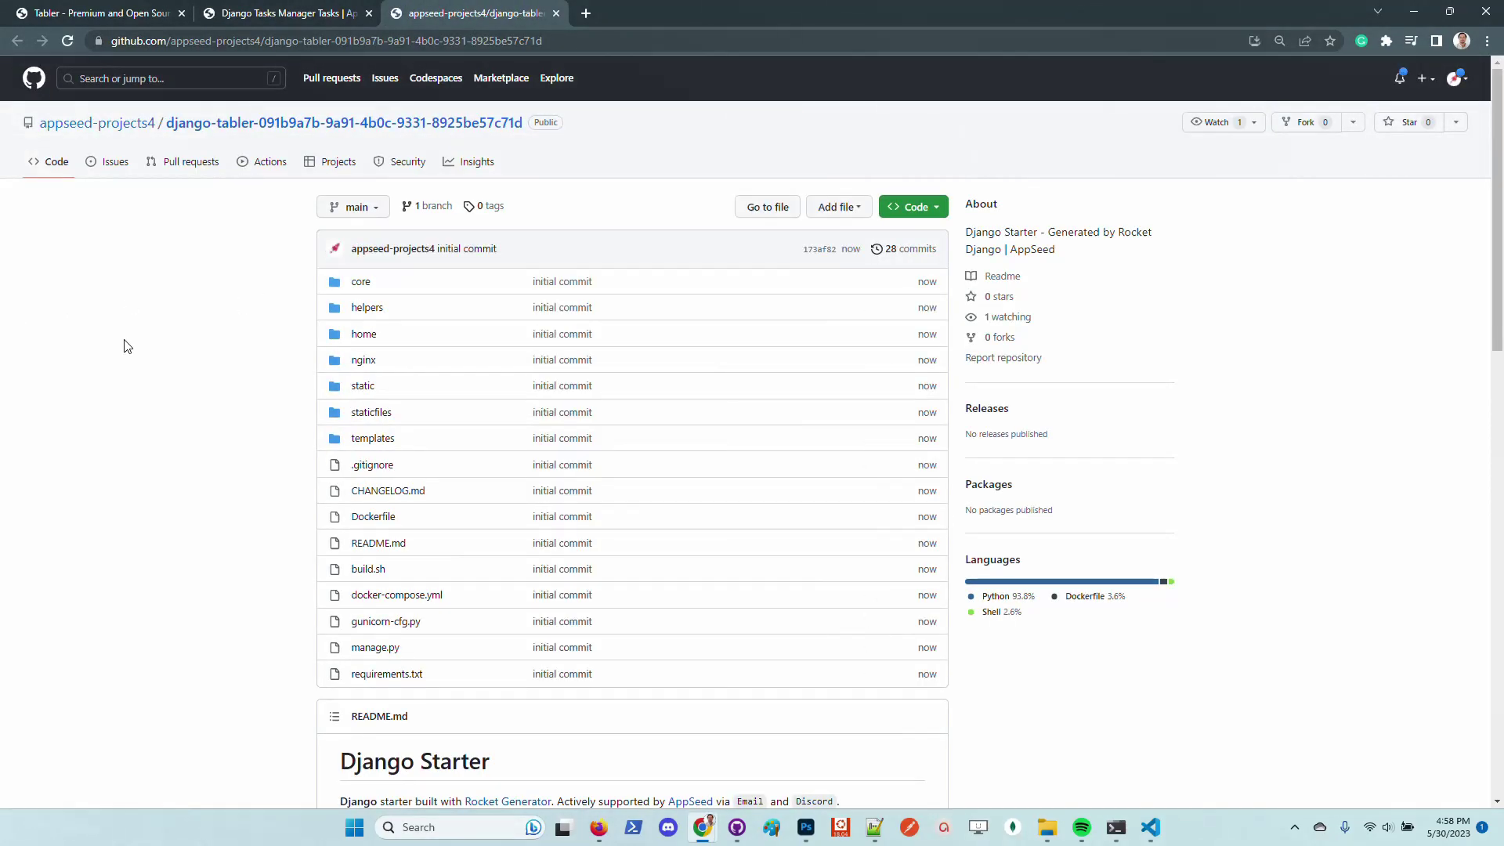
# Copy the django-tabler repository's HTTPS clone URL and bring PowerShell forward
pyautogui.click(927, 210)
pyautogui.click(922, 336)
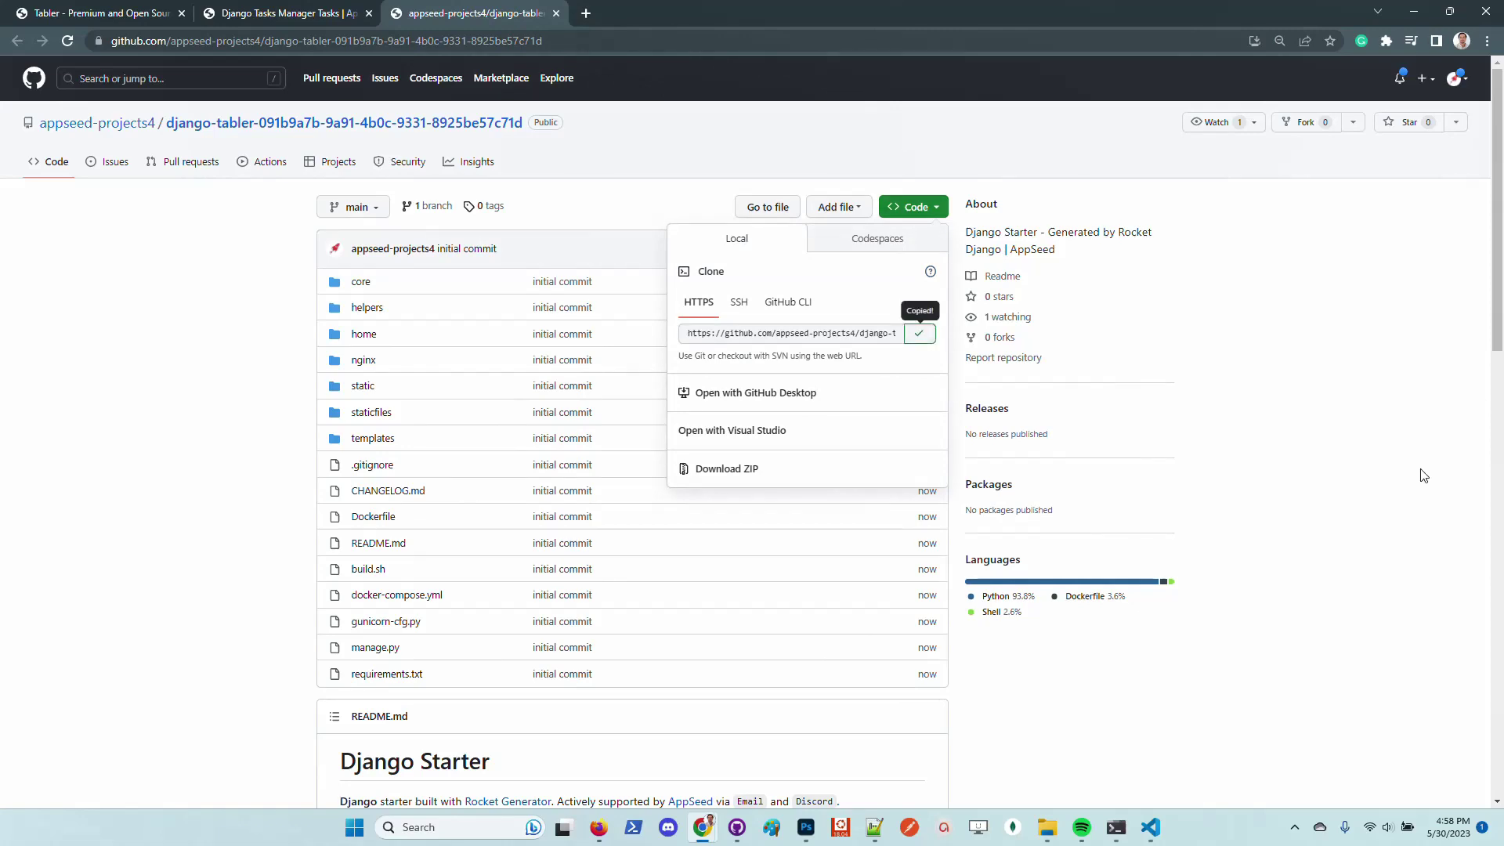
pyautogui.moveTo(1116, 827)
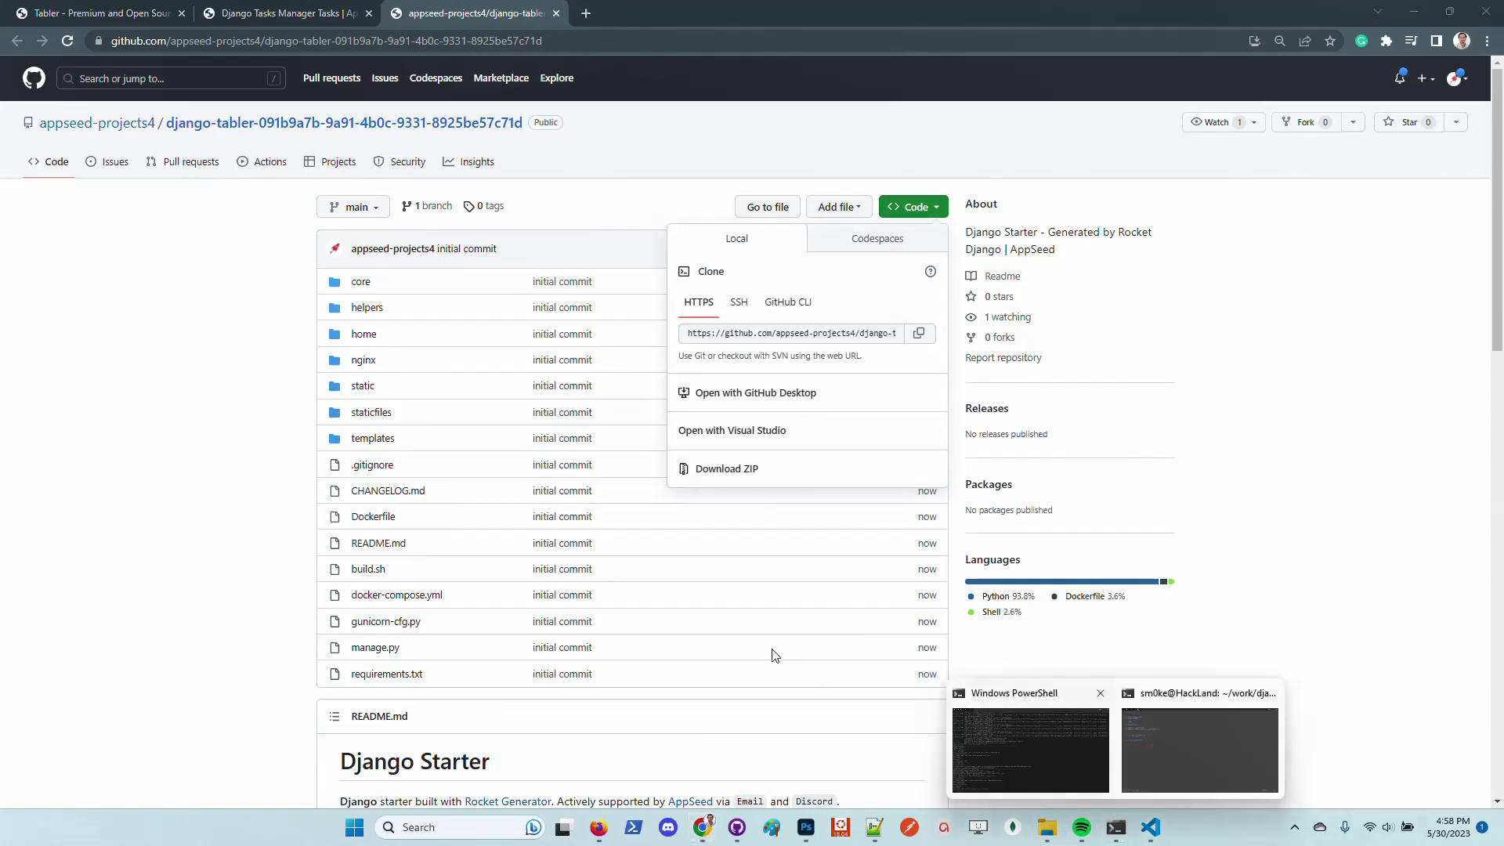
pyautogui.click(1085, 796)
# Move into the tests folder and git clone the copied repository URL
pyautogui.press('Return')
pyautogui.press('Return')
pyautogui.press('Return')
pyautogui.press('Return')
pyautogui.press('Return')
pyautogui.press('Return')
pyautogui.press('Return')
pyautogui.press('Return')
pyautogui.press('Return')
pyautogui.press('Return')
pyautogui.press('Return')
pyautogui.press('Return')
pyautogui.press('Return')
pyautogui.press('Return')
pyautogui.press('Return')
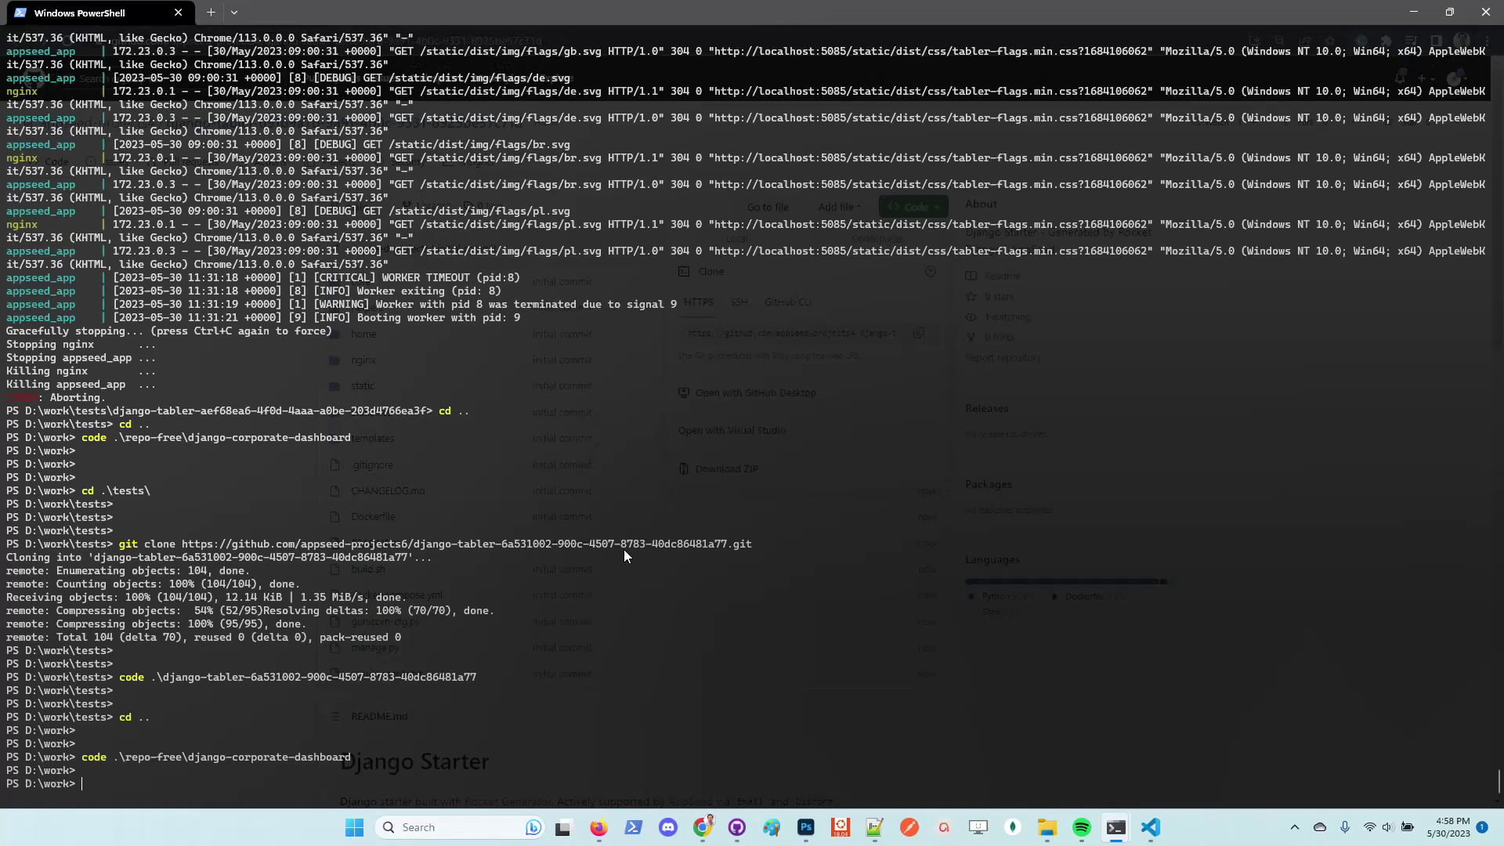
pyautogui.write('cd .\\te')
pyautogui.press('Tab')
pyautogui.press('Return')
pyautogui.press('Return')
pyautogui.press('Return')
pyautogui.press('Return')
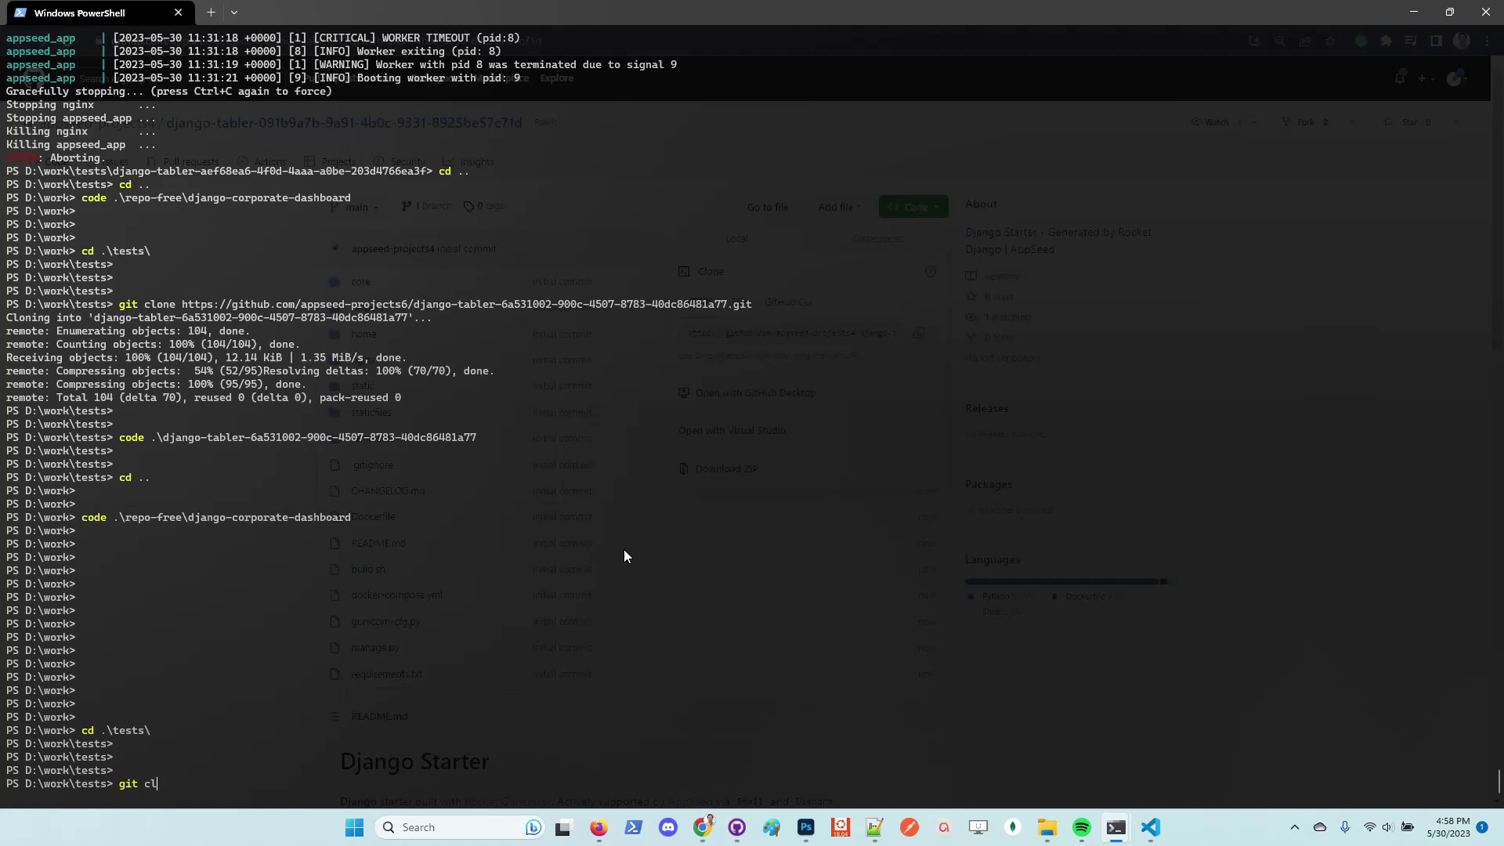
pyautogui.write('git clone')
pyautogui.hotkey('ctrl', 'v')
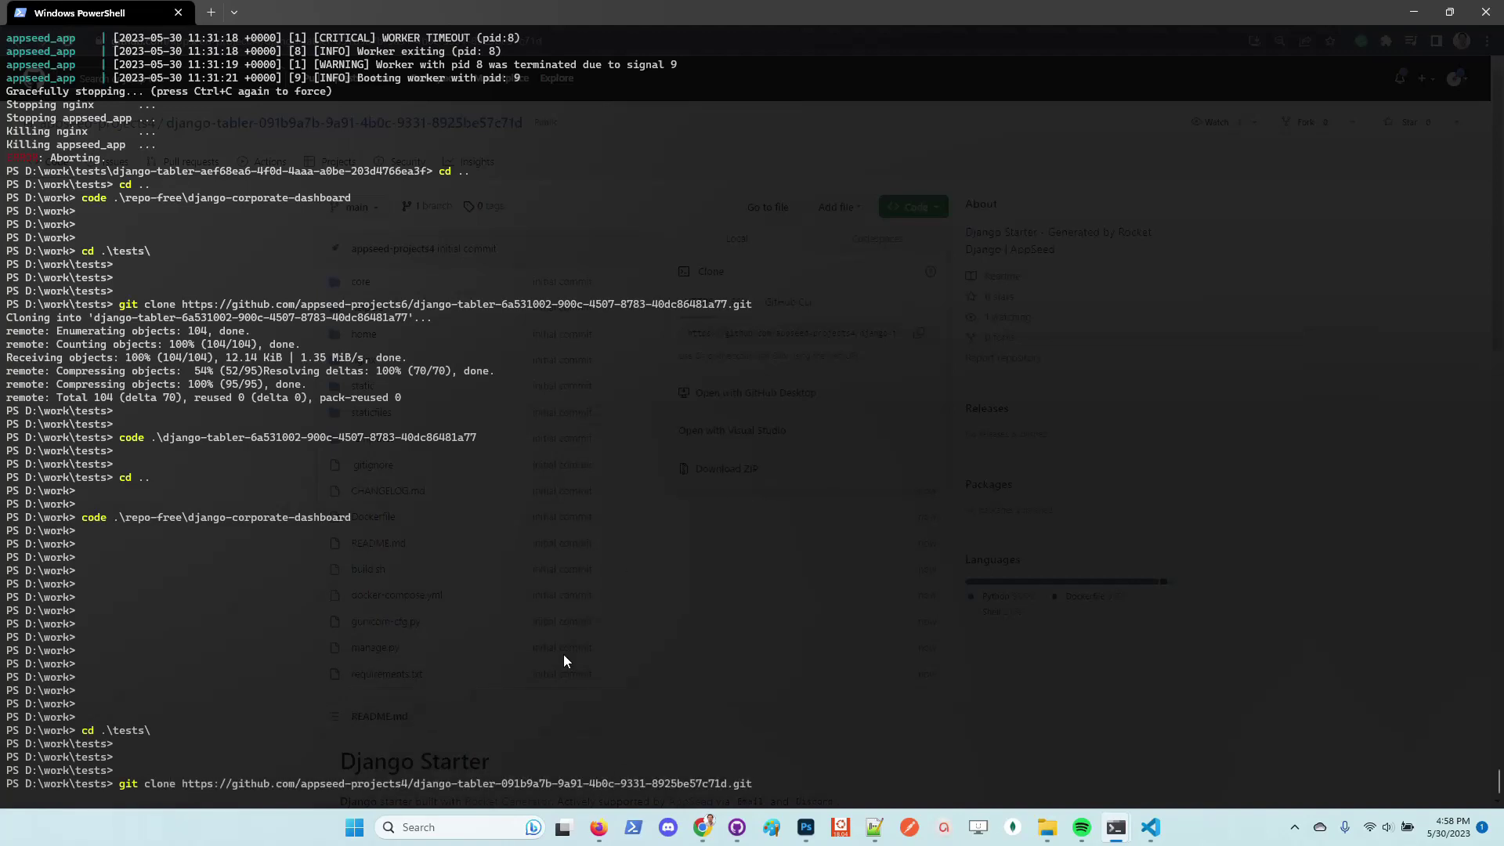
pyautogui.press('Return')
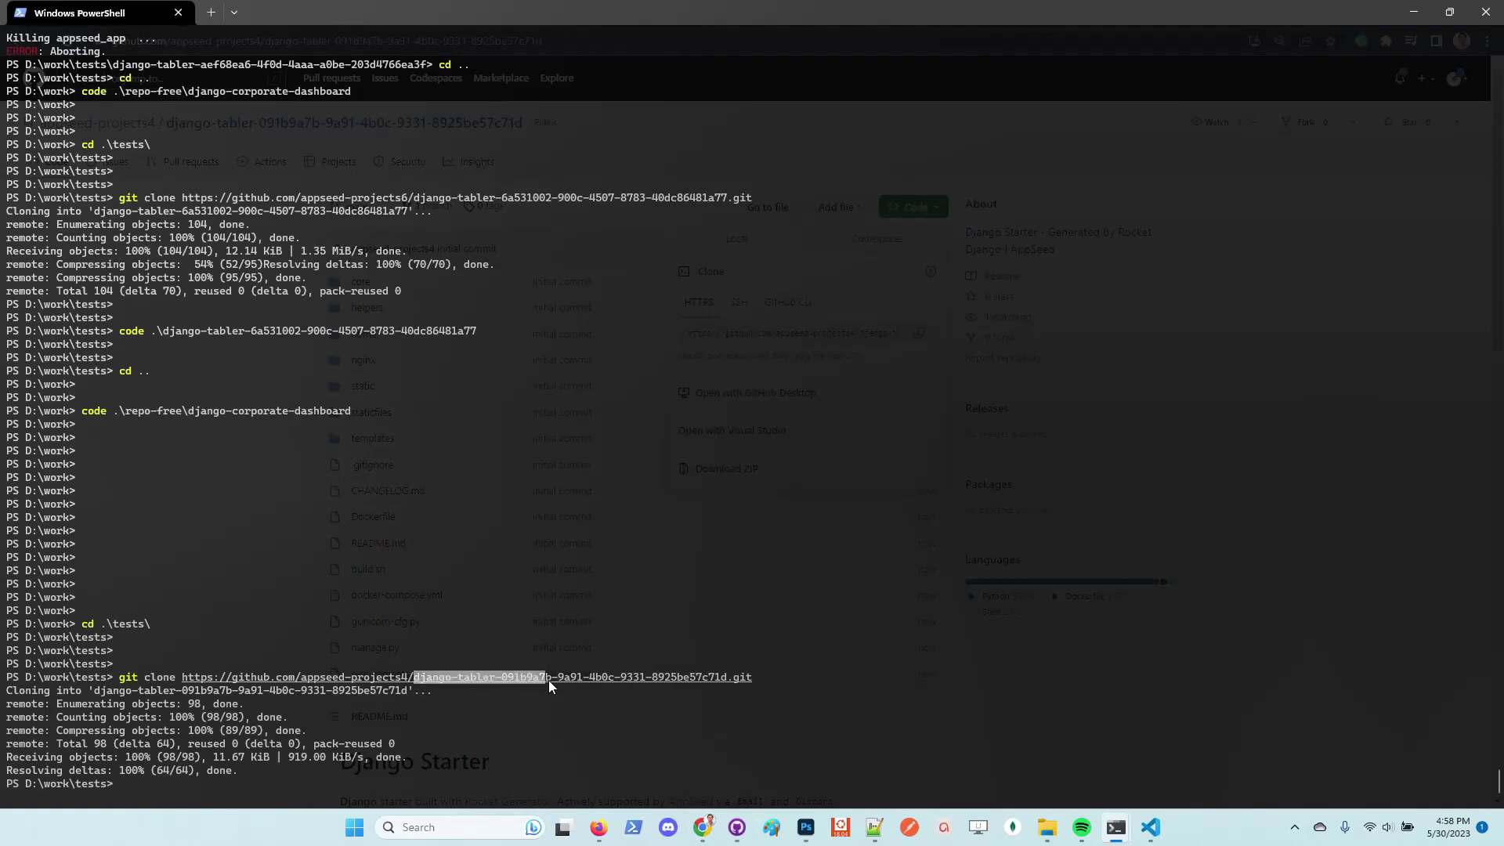
# Enter the cloned django-tabler folder and open it with code . in a maximized VS Code
pyautogui.moveTo(576, 679); pyautogui.dragTo(575, 675)
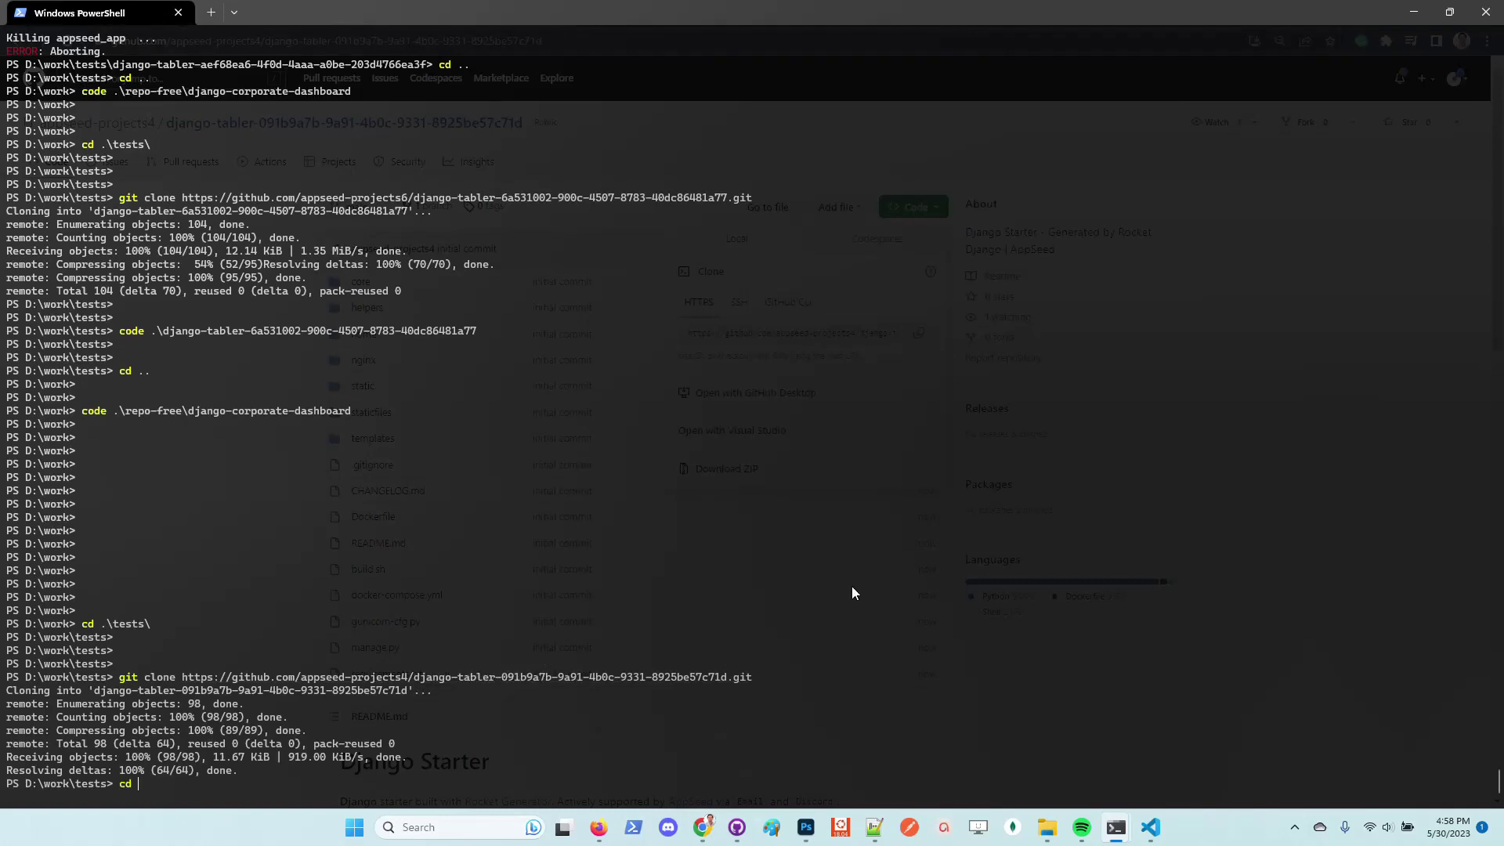
pyautogui.press('Tab')
pyautogui.press('Return')
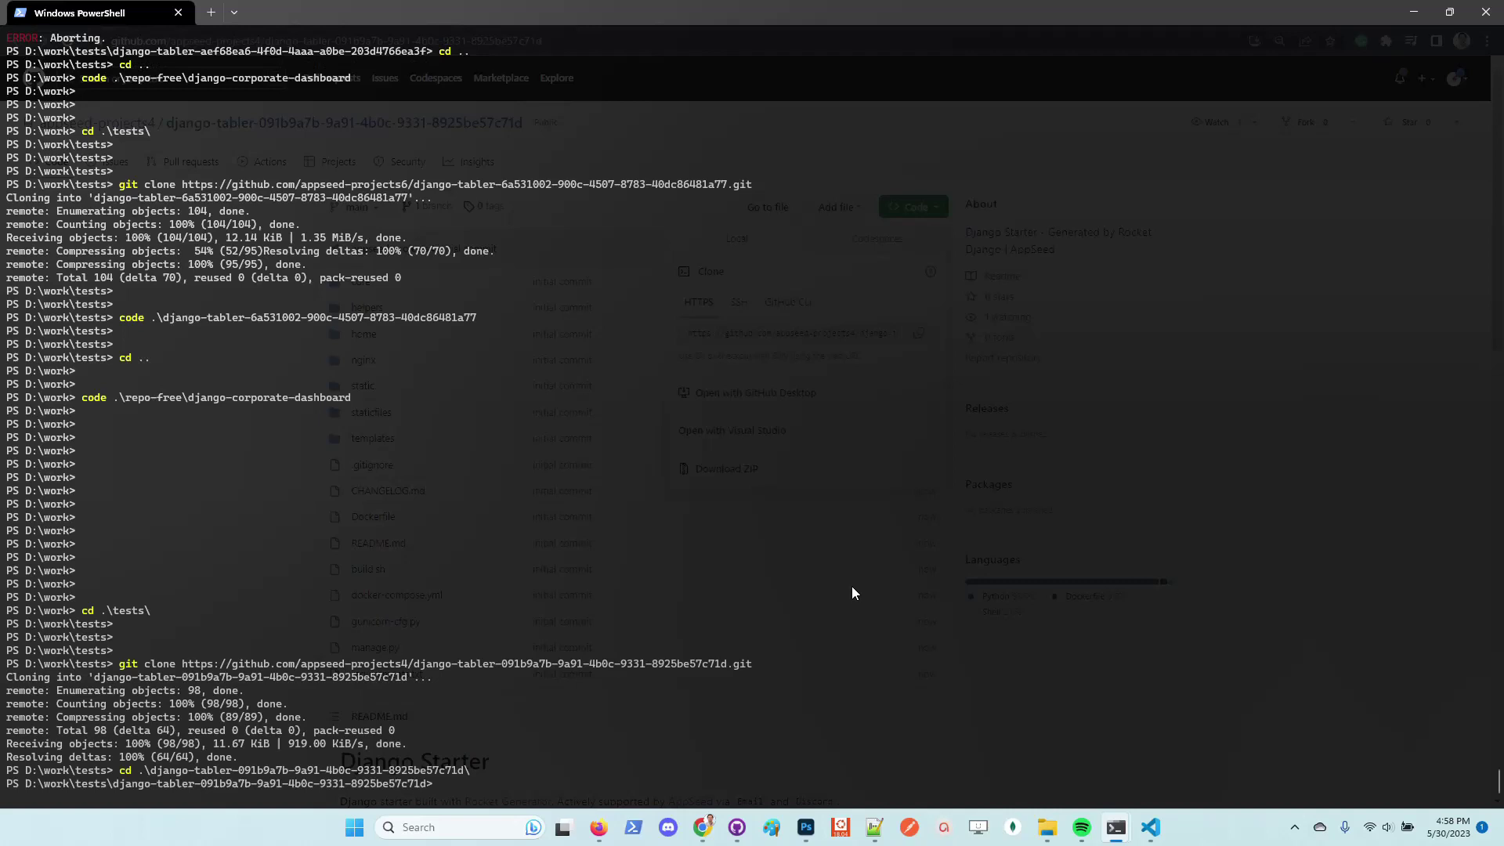
pyautogui.press('Return')
pyautogui.press('Return')
pyautogui.write('code')
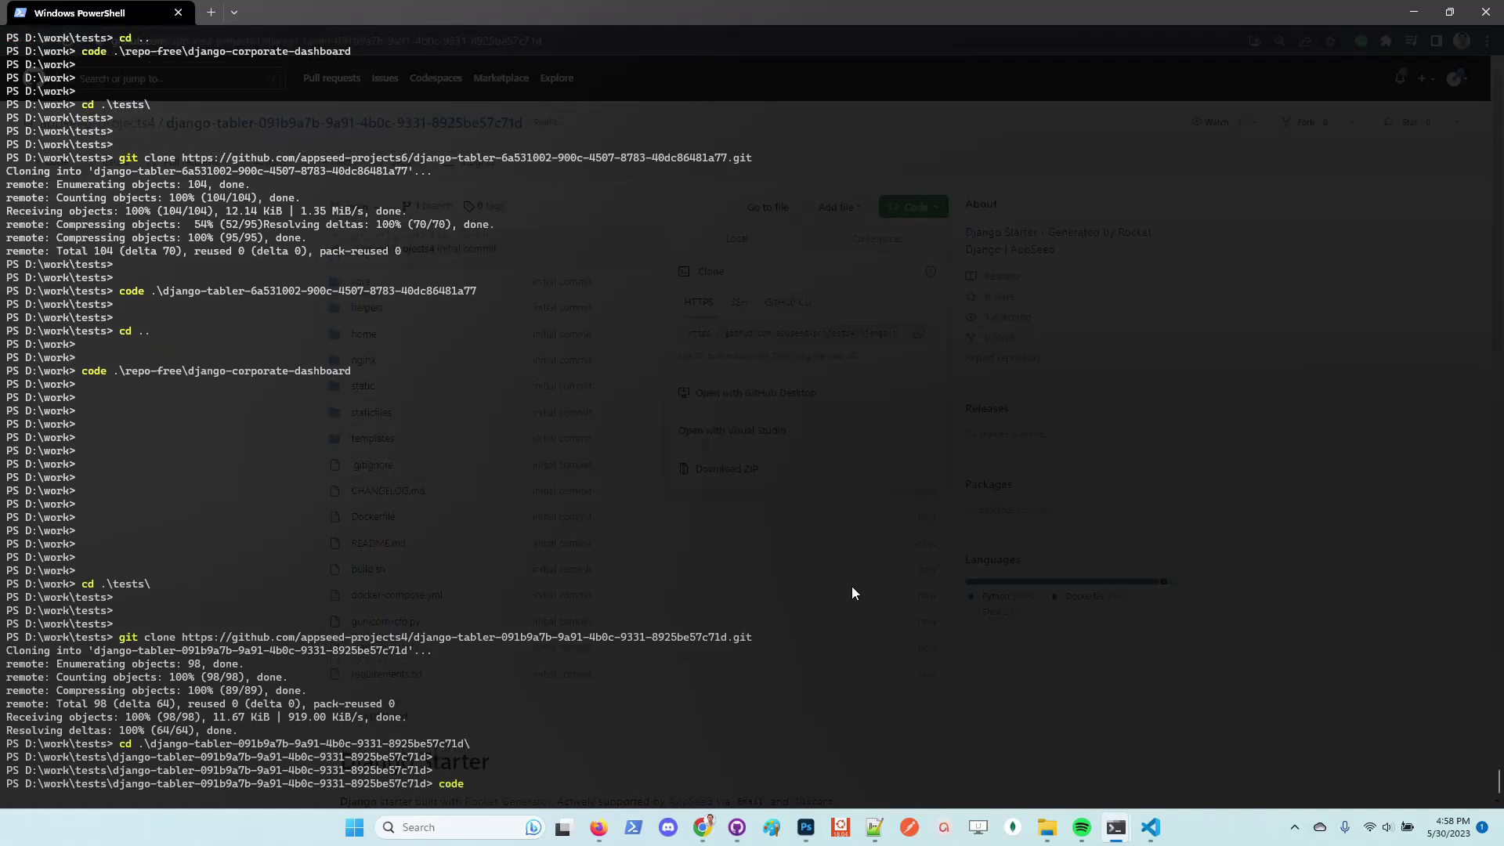
pyautogui.write(' .')
pyautogui.press('Return')
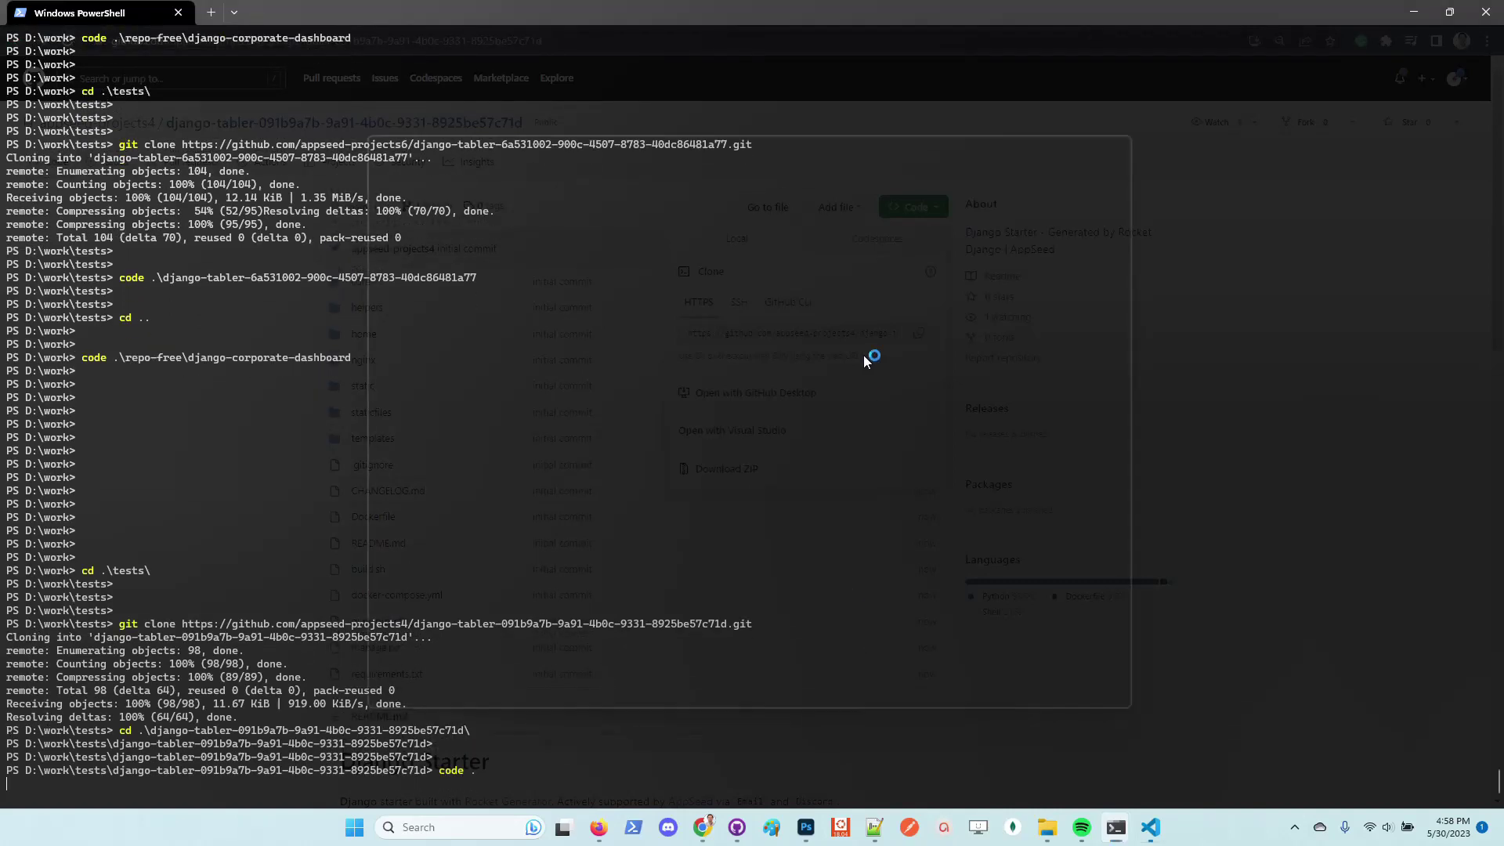
pyautogui.click(1100, 134)
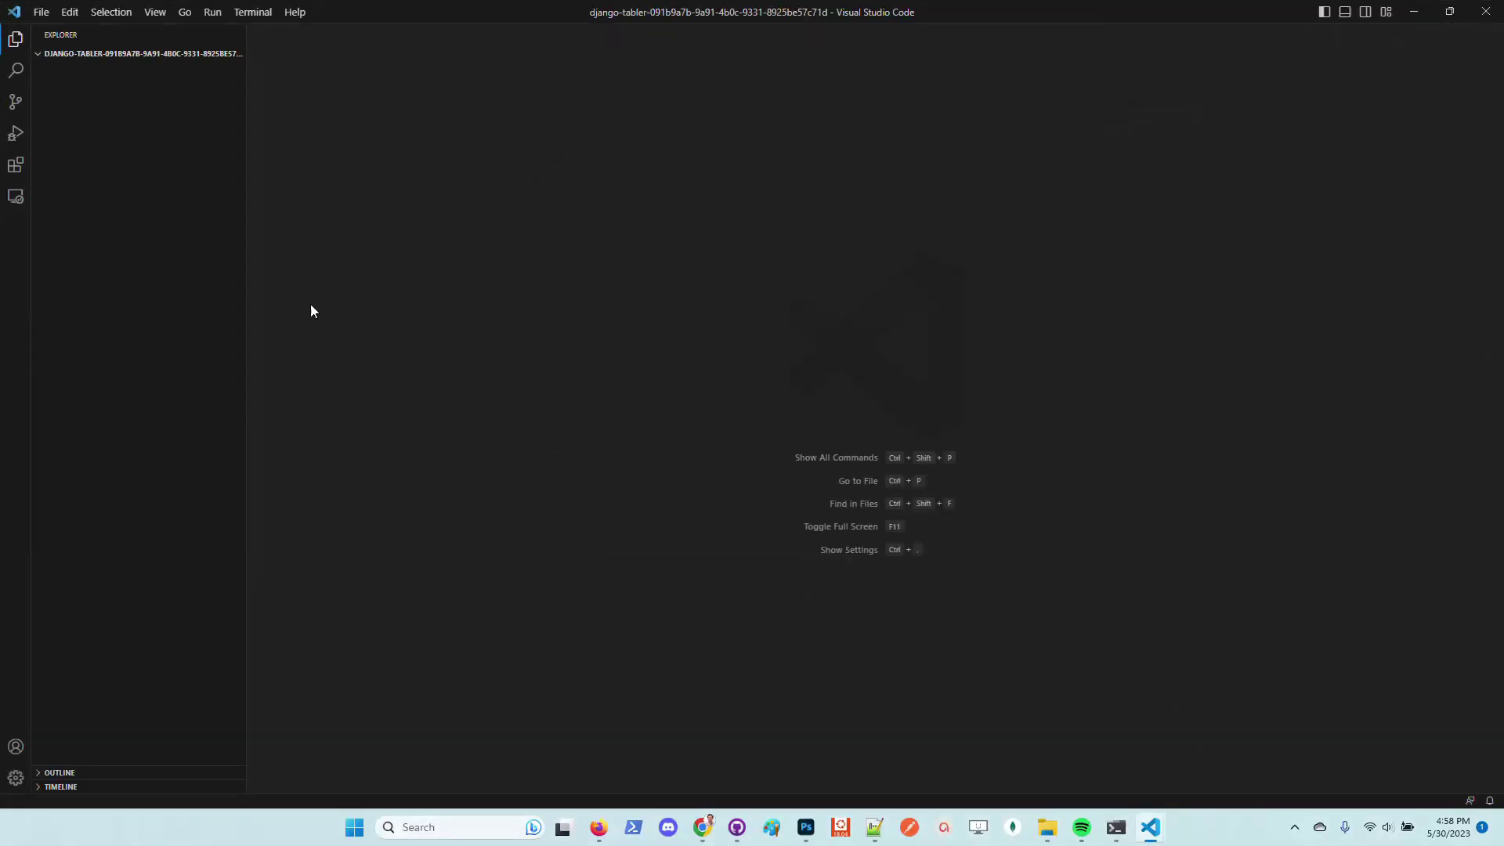
pyautogui.moveTo(602, 825)
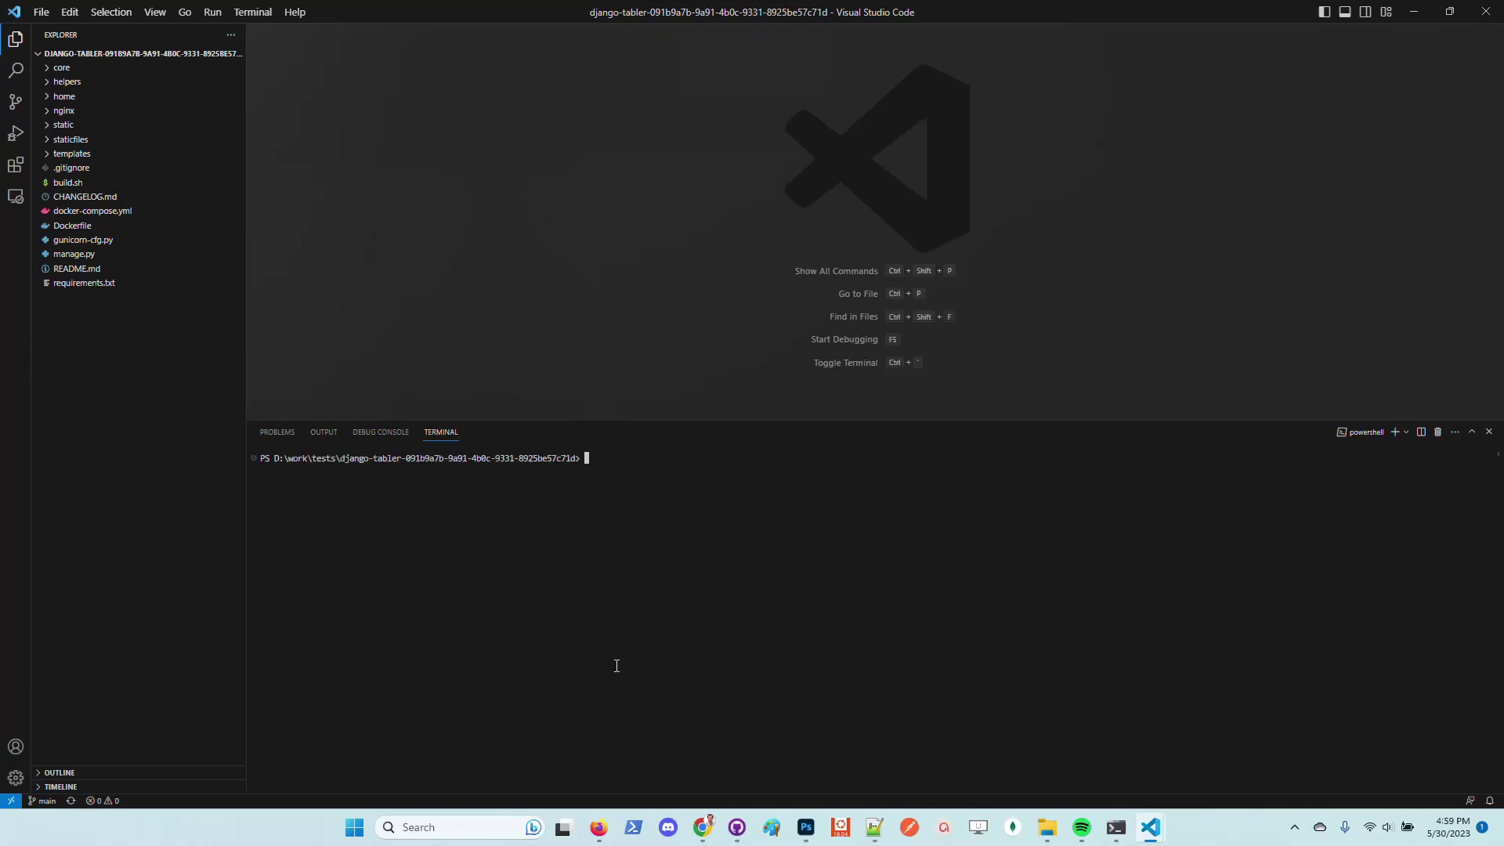
# Rerun the docker kill/rm/prune and docker-compose up --build command from terminal history
pyautogui.press('Return')
pyautogui.press('Return')
pyautogui.press('Return')
pyautogui.press('Up')
pyautogui.press('Up')
pyautogui.press('Up')
pyautogui.press('Up')
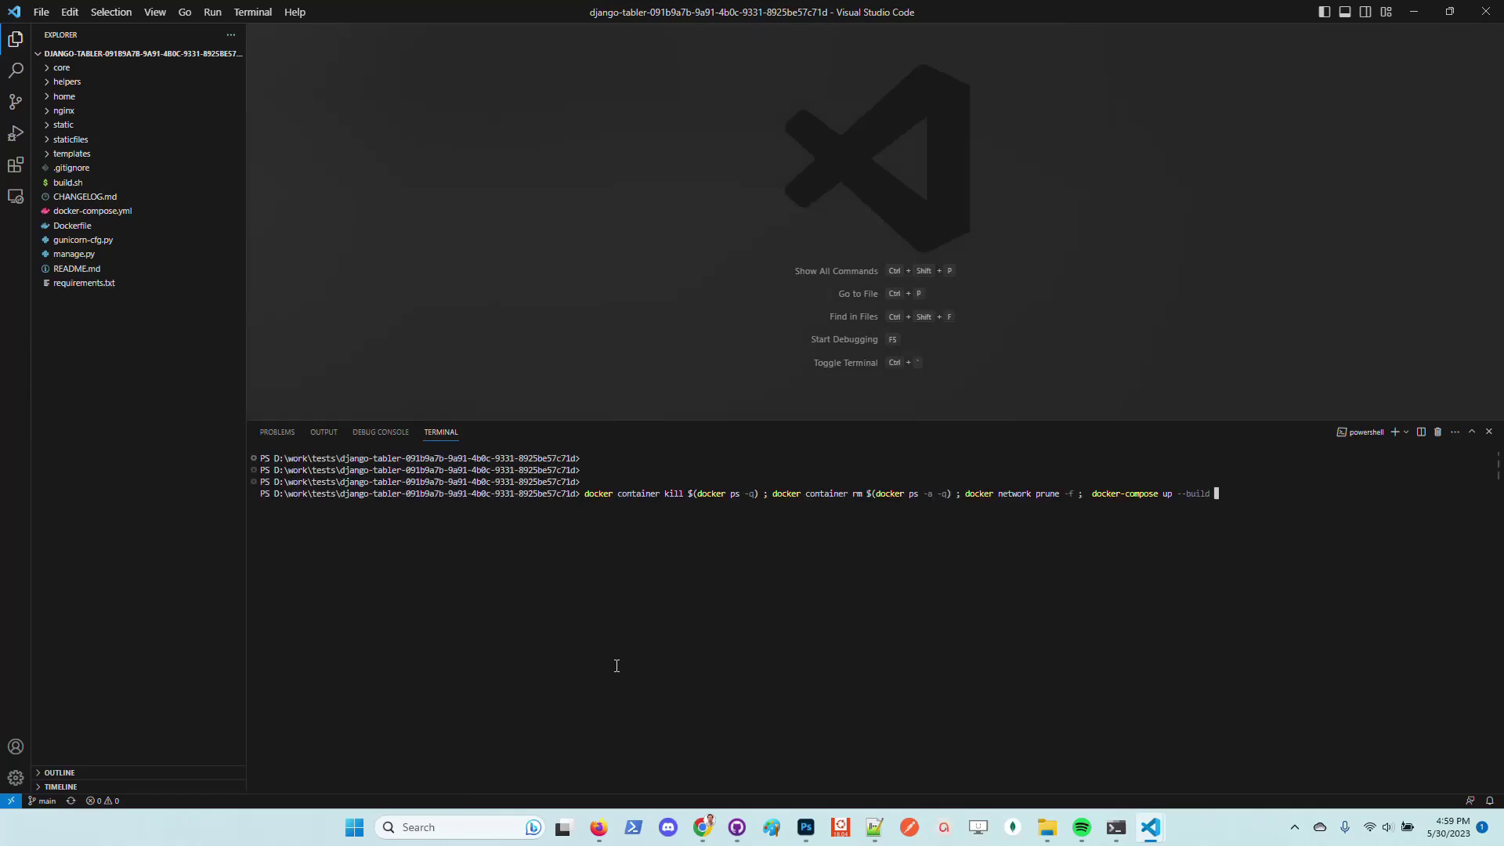
pyautogui.press('Down')
pyautogui.press('Return')
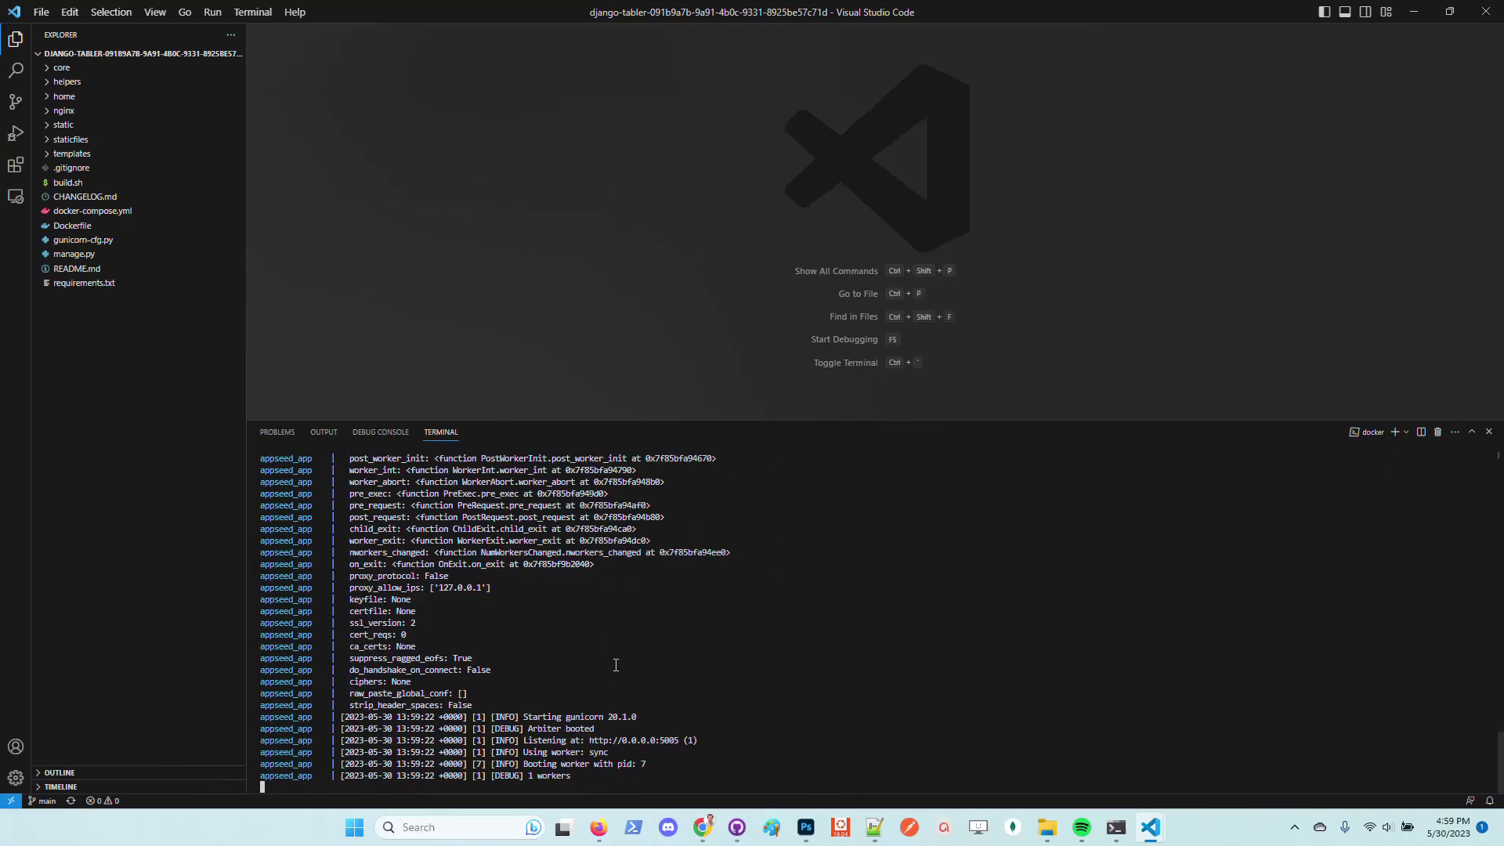
# Bring Chrome forward, load localhost:5085 in a new tab and reposition the window
pyautogui.moveTo(703, 827)
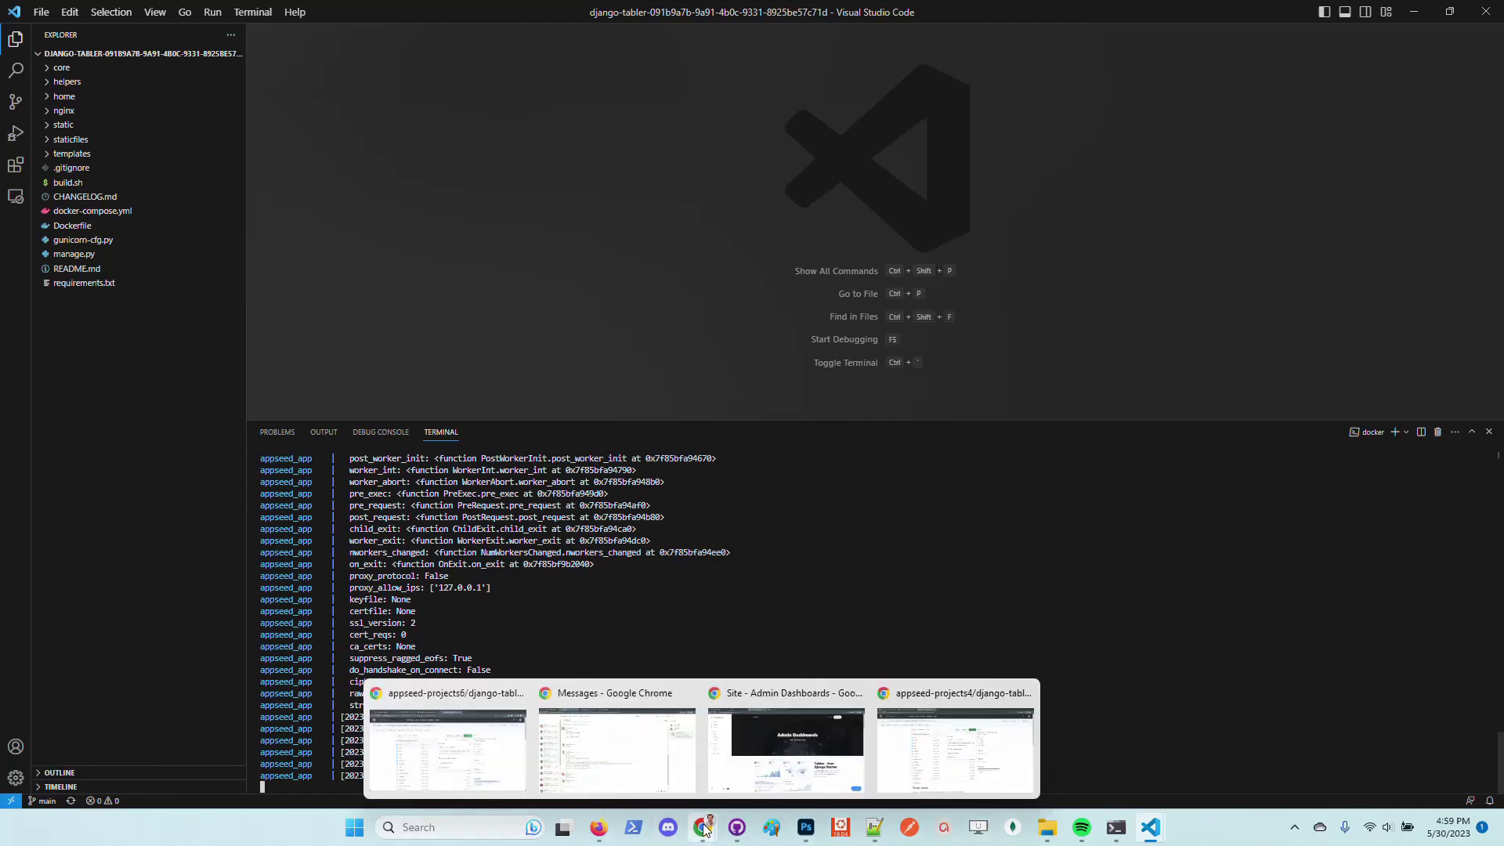
pyautogui.click(960, 733)
pyautogui.doubleClick(735, 10)
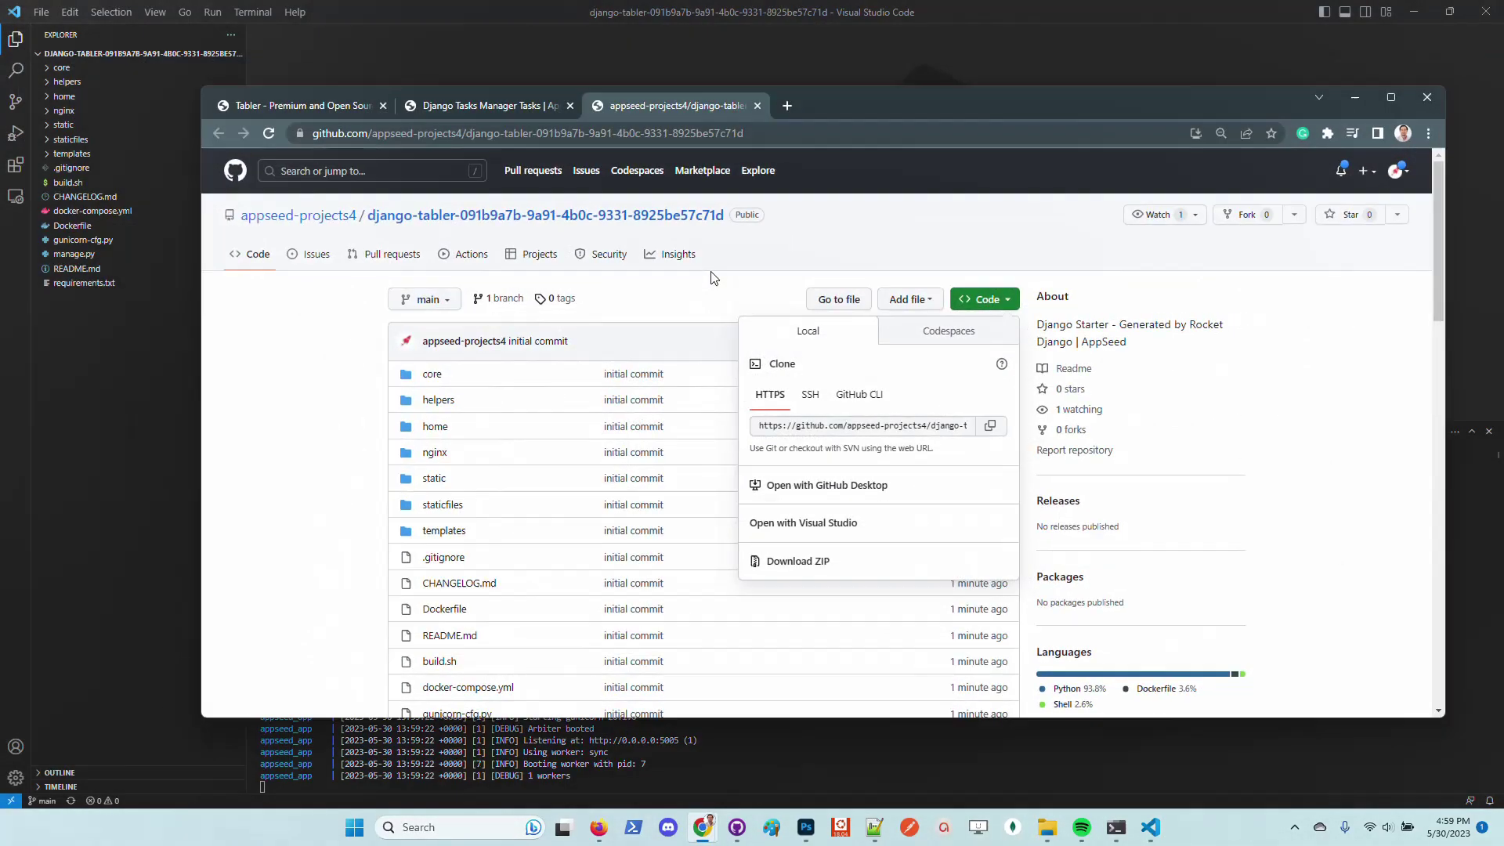
pyautogui.click(790, 105)
pyautogui.write('l')
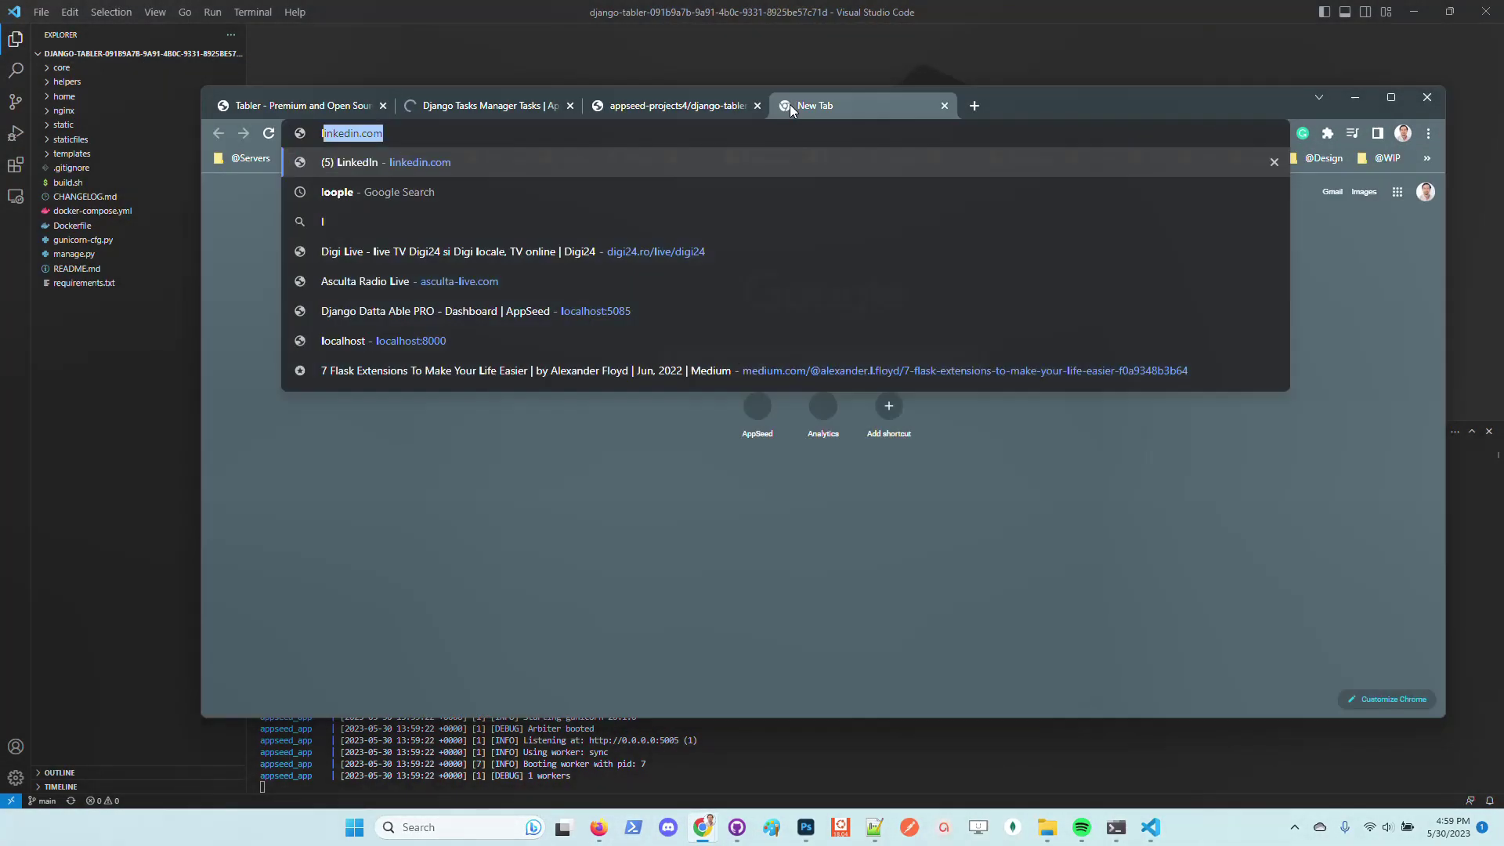
pyautogui.write('ocalhost:5085')
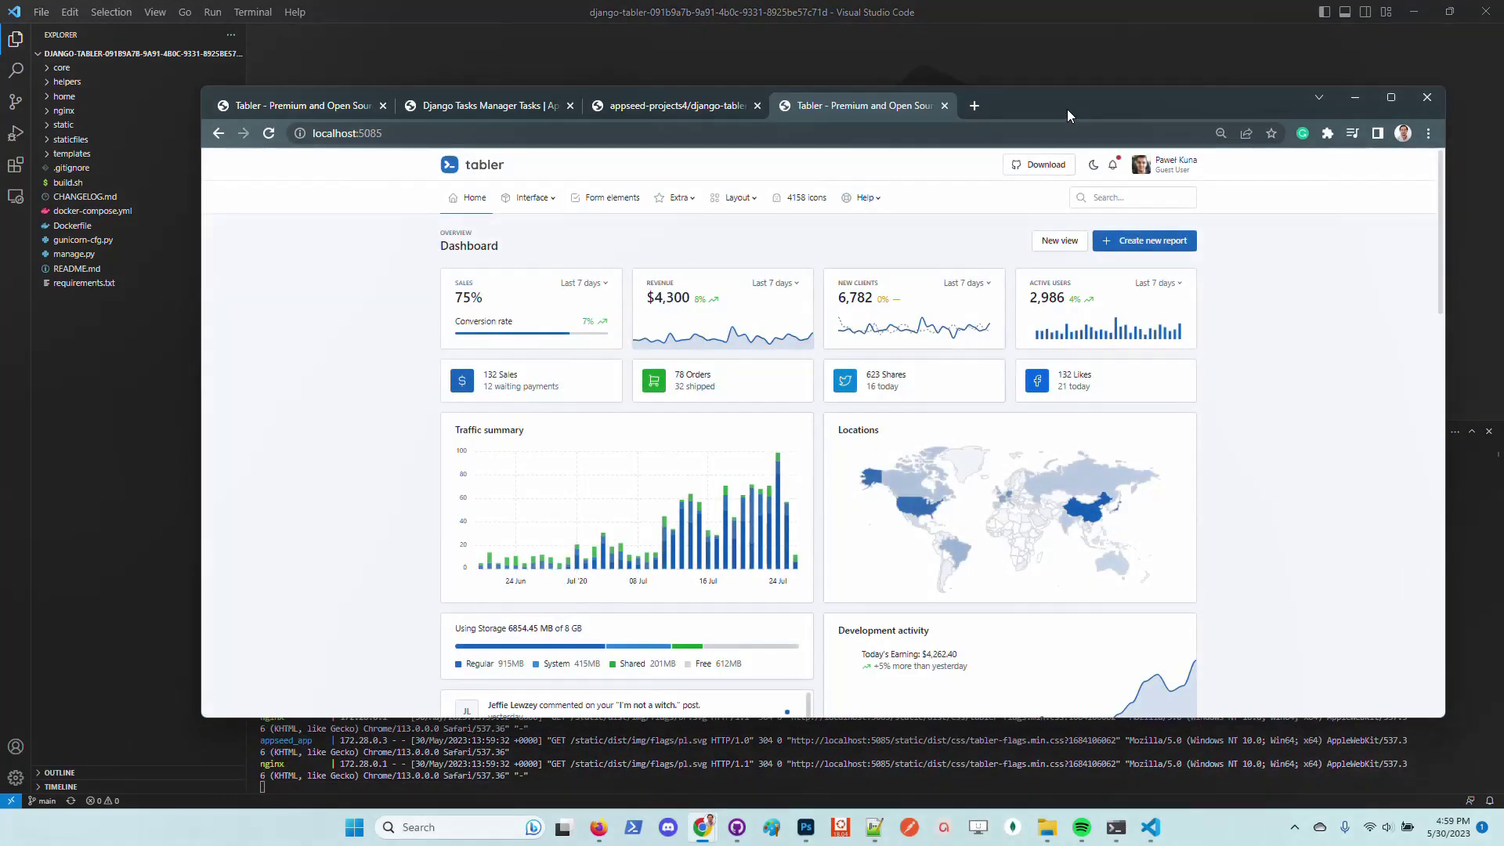
pyautogui.moveTo(1067, 110); pyautogui.dragTo(959, 105)
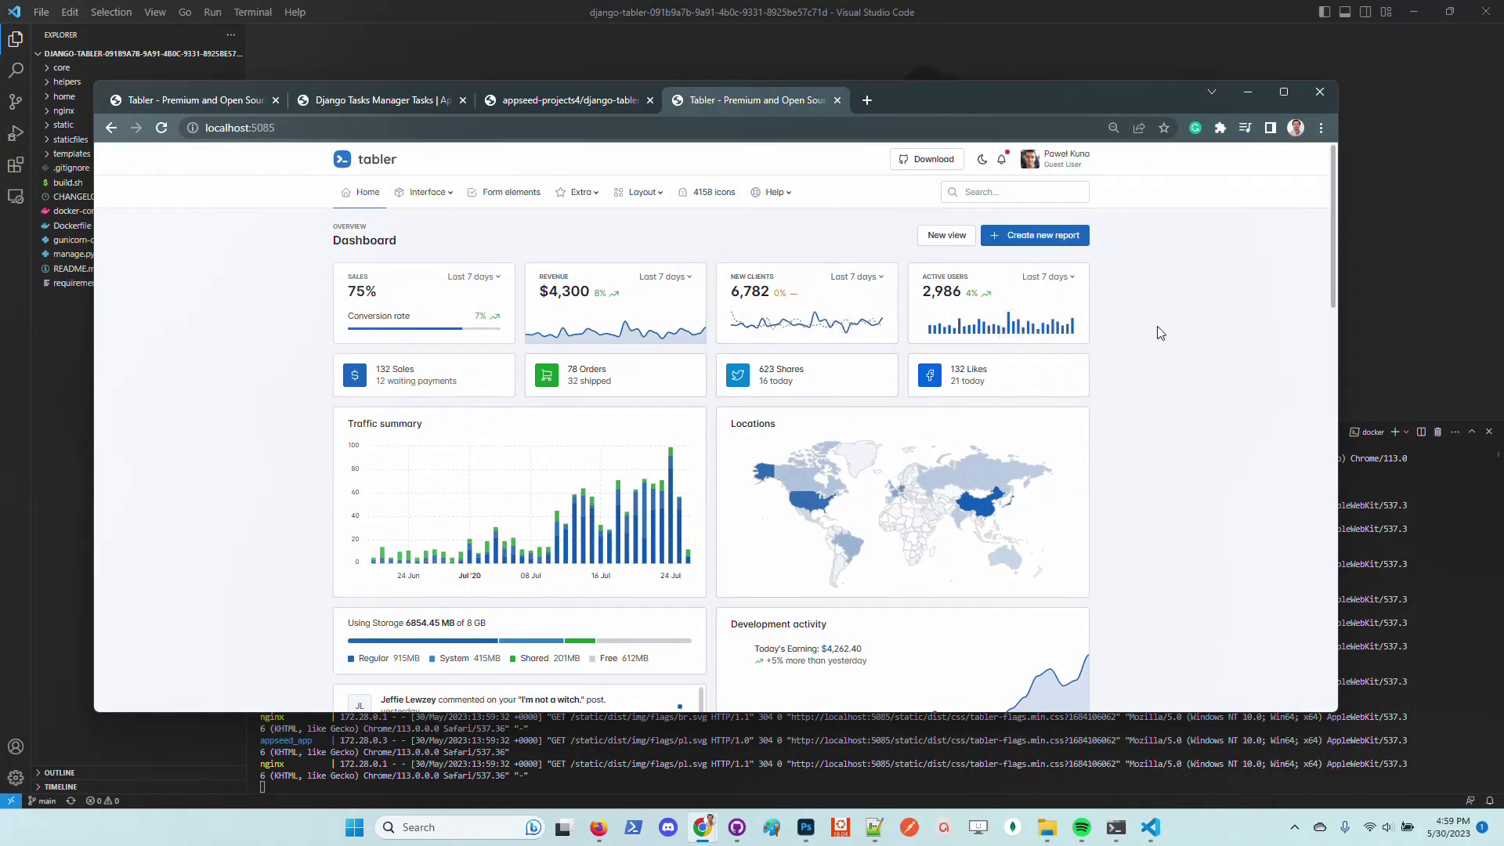
# Go from the account menu through the login page to the sign-up form
pyautogui.click(1085, 166)
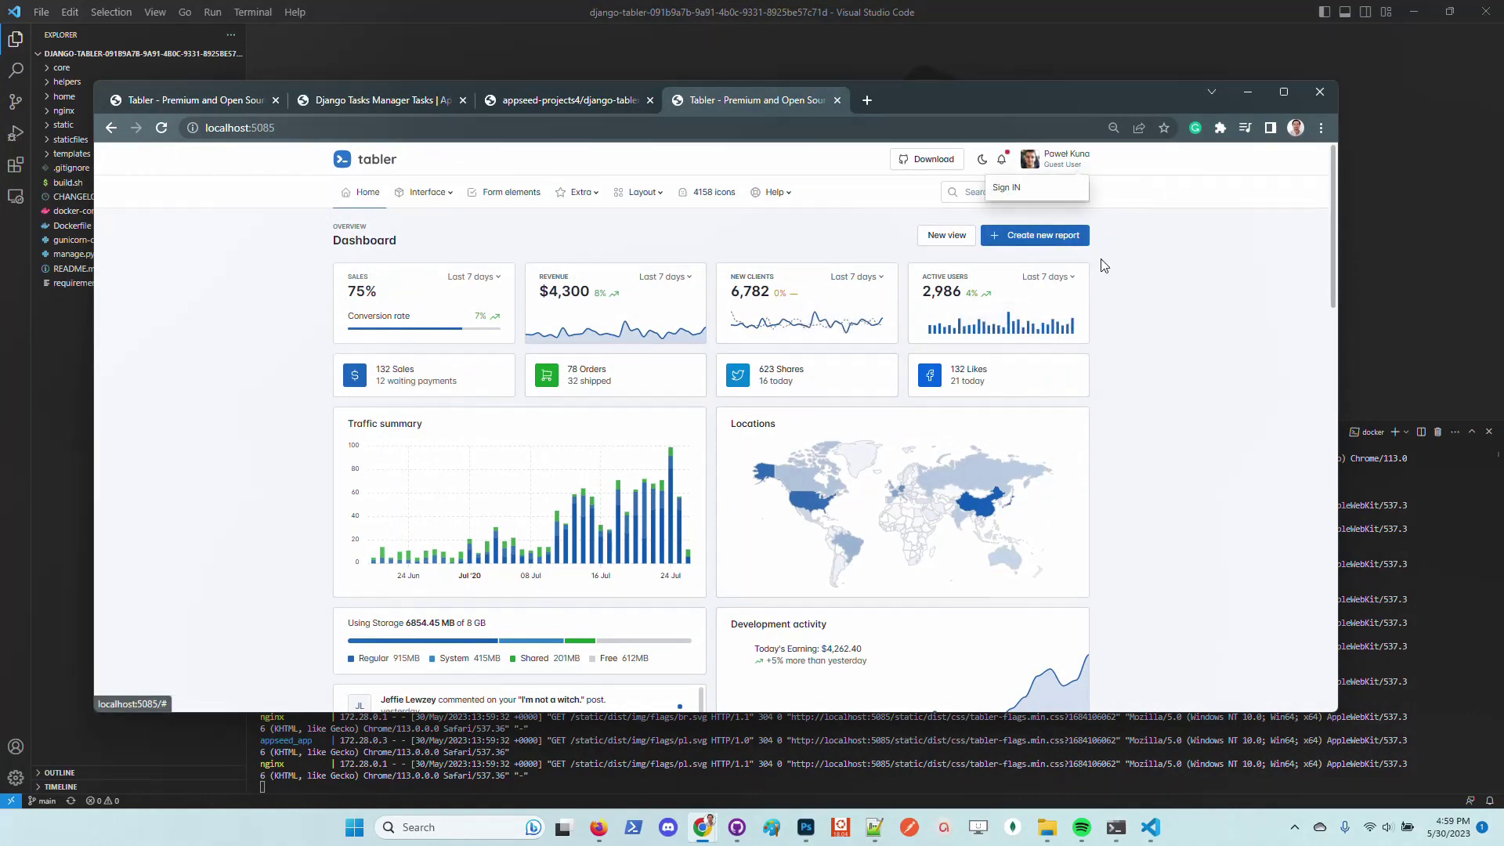
pyautogui.click(1047, 188)
pyautogui.hotkey('ctrl', '+')
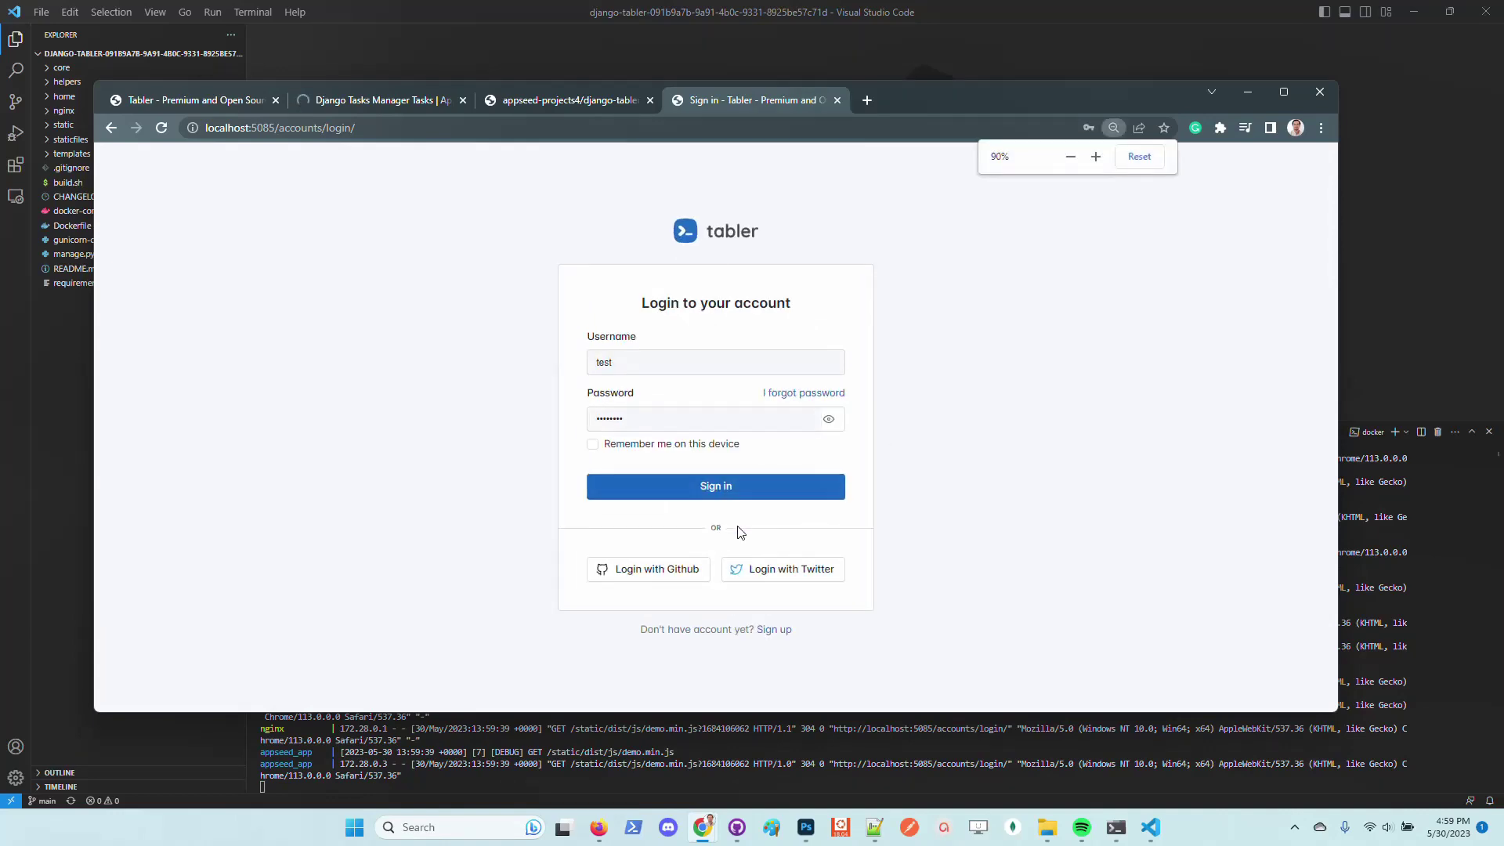
pyautogui.click(773, 629)
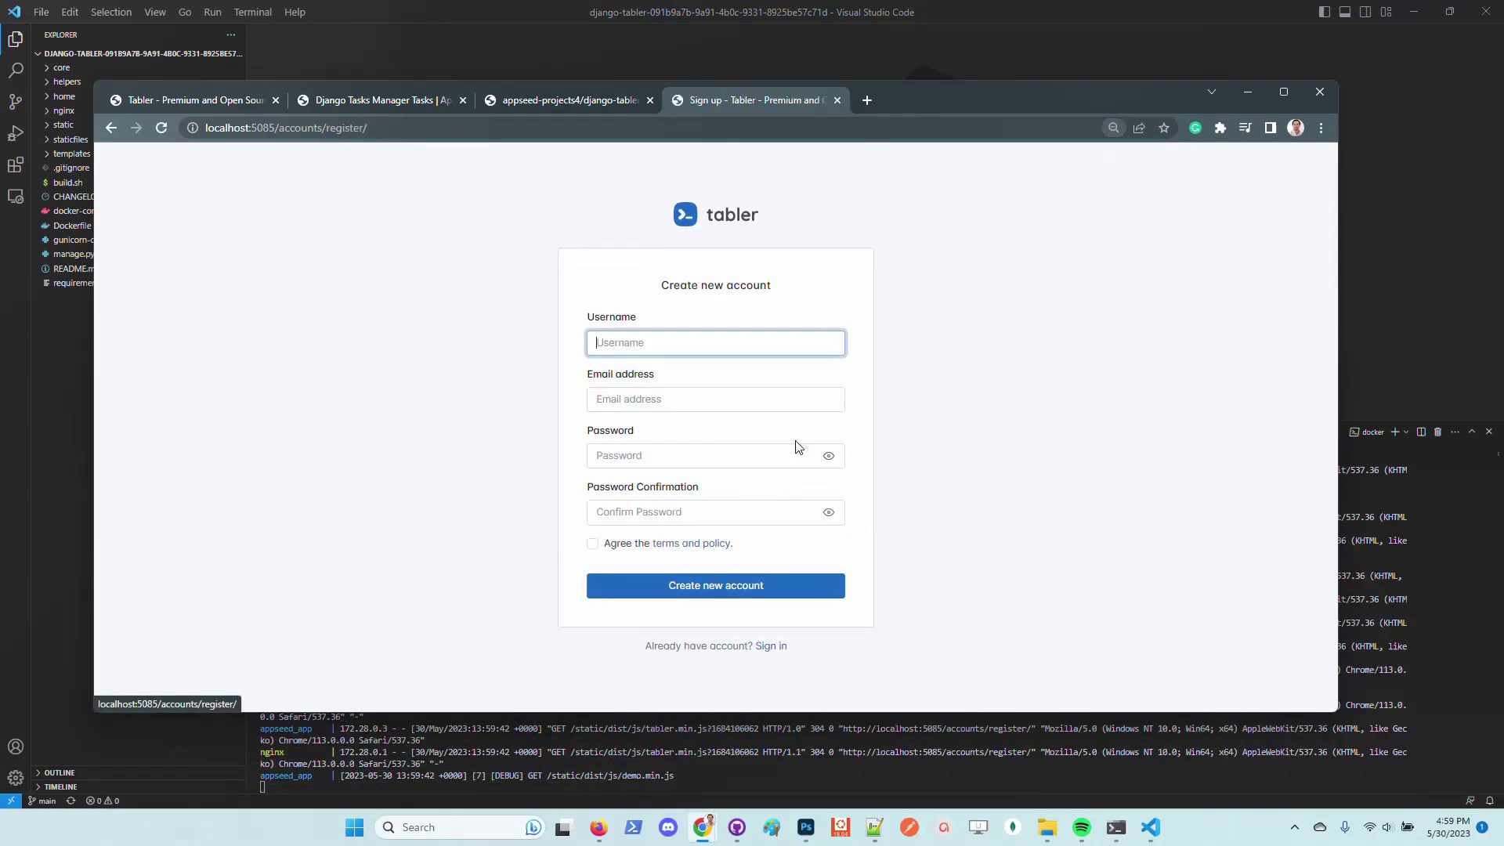
# Enter username 'test' and the account e-mail address
pyautogui.write('test')
pyautogui.press('Tab')
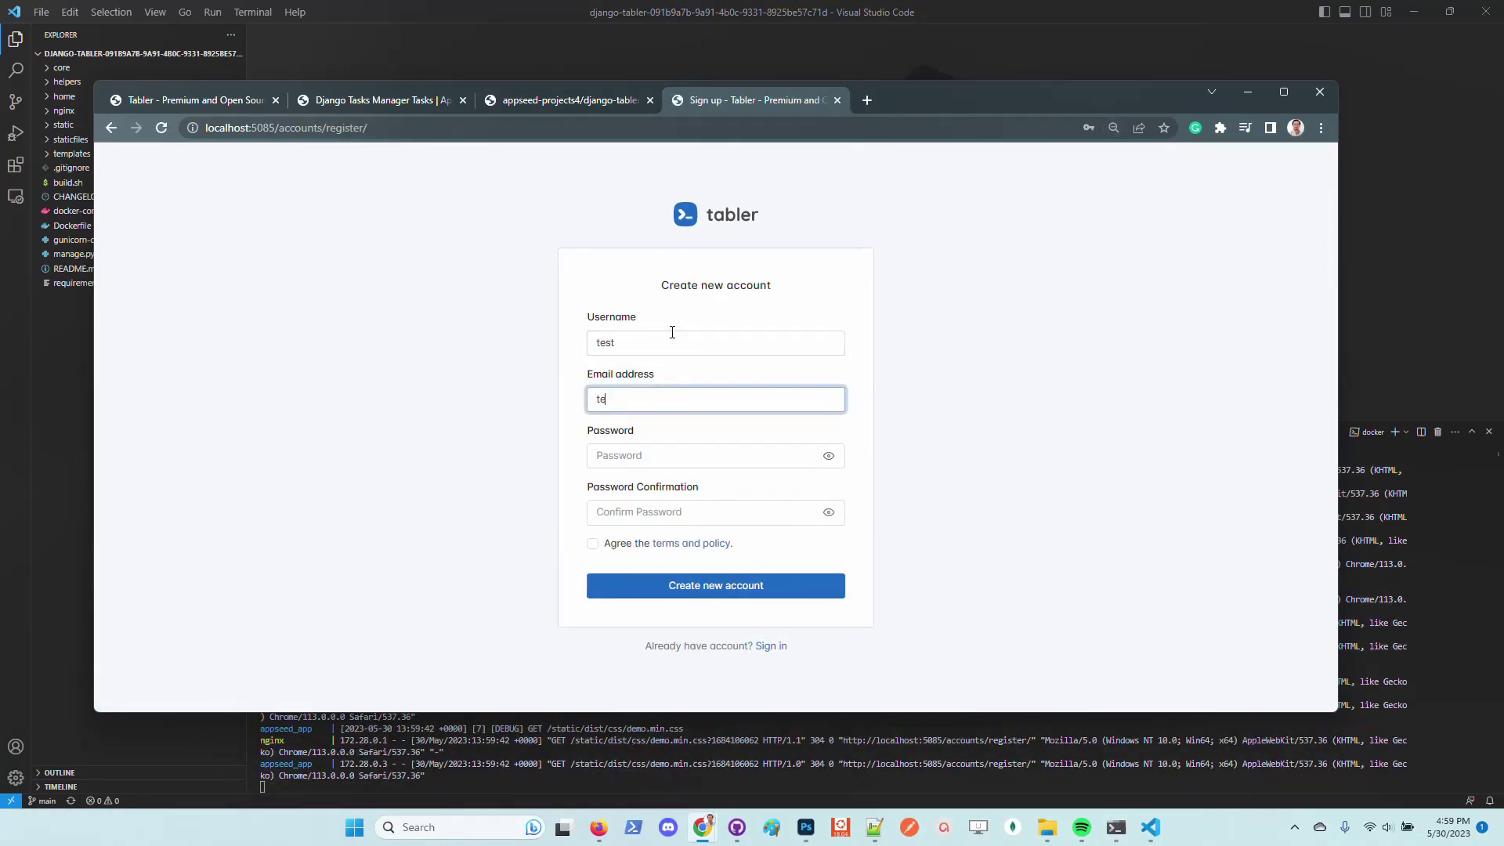
pyautogui.press('Tab')
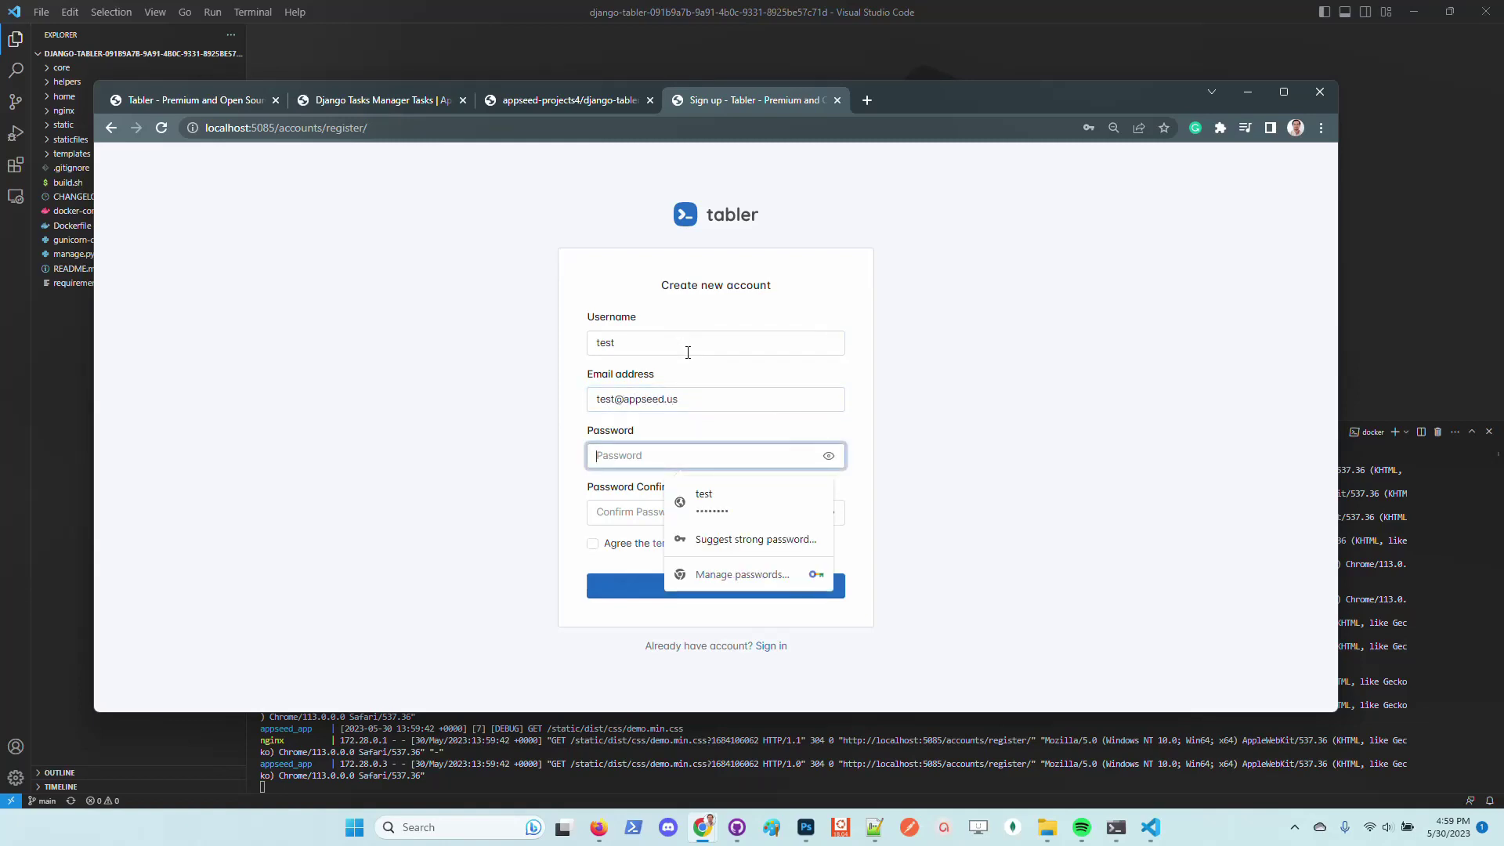
# Clean up stray text typed into the username field so it reads 'test' again
pyautogui.click(689, 346)
pyautogui.write('pass')
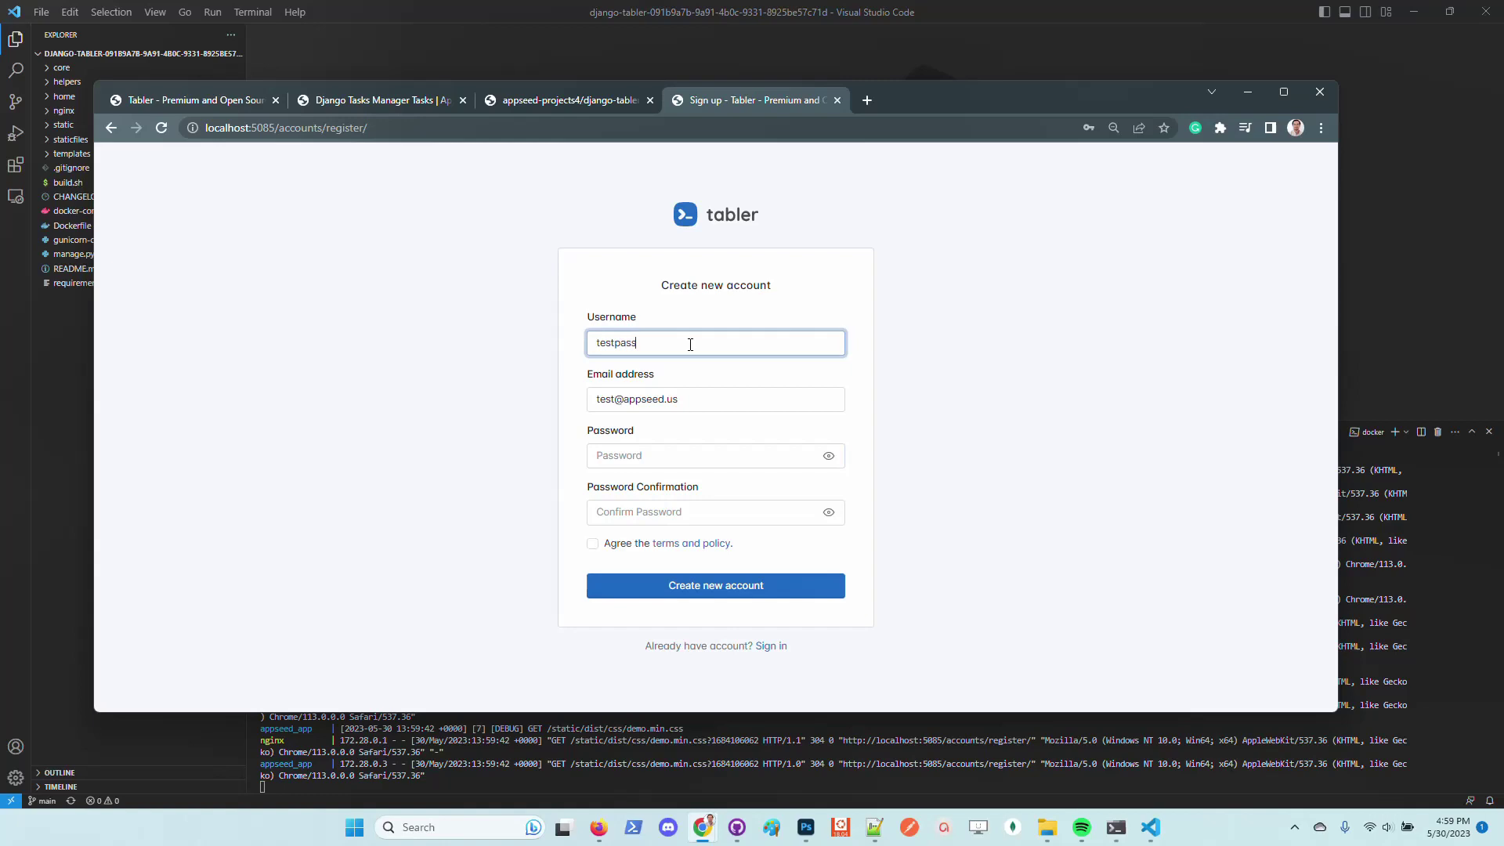
pyautogui.press('BackSpace')
pyautogui.press('BackSpace')
pyautogui.press('BackSpace')
pyautogui.write('pass12__')
pyautogui.press('Left')
pyautogui.press('Left')
pyautogui.press('Left')
pyautogui.press('Delete')
pyautogui.write('P')
pyautogui.press('Left')
pyautogui.hotkey('shift', 'End')
pyautogui.press('BackSpace')
# Paste the password into Password and Password Confirmation, then create the account
pyautogui.click(673, 461)
pyautogui.hotkey('ctrl', 'v')
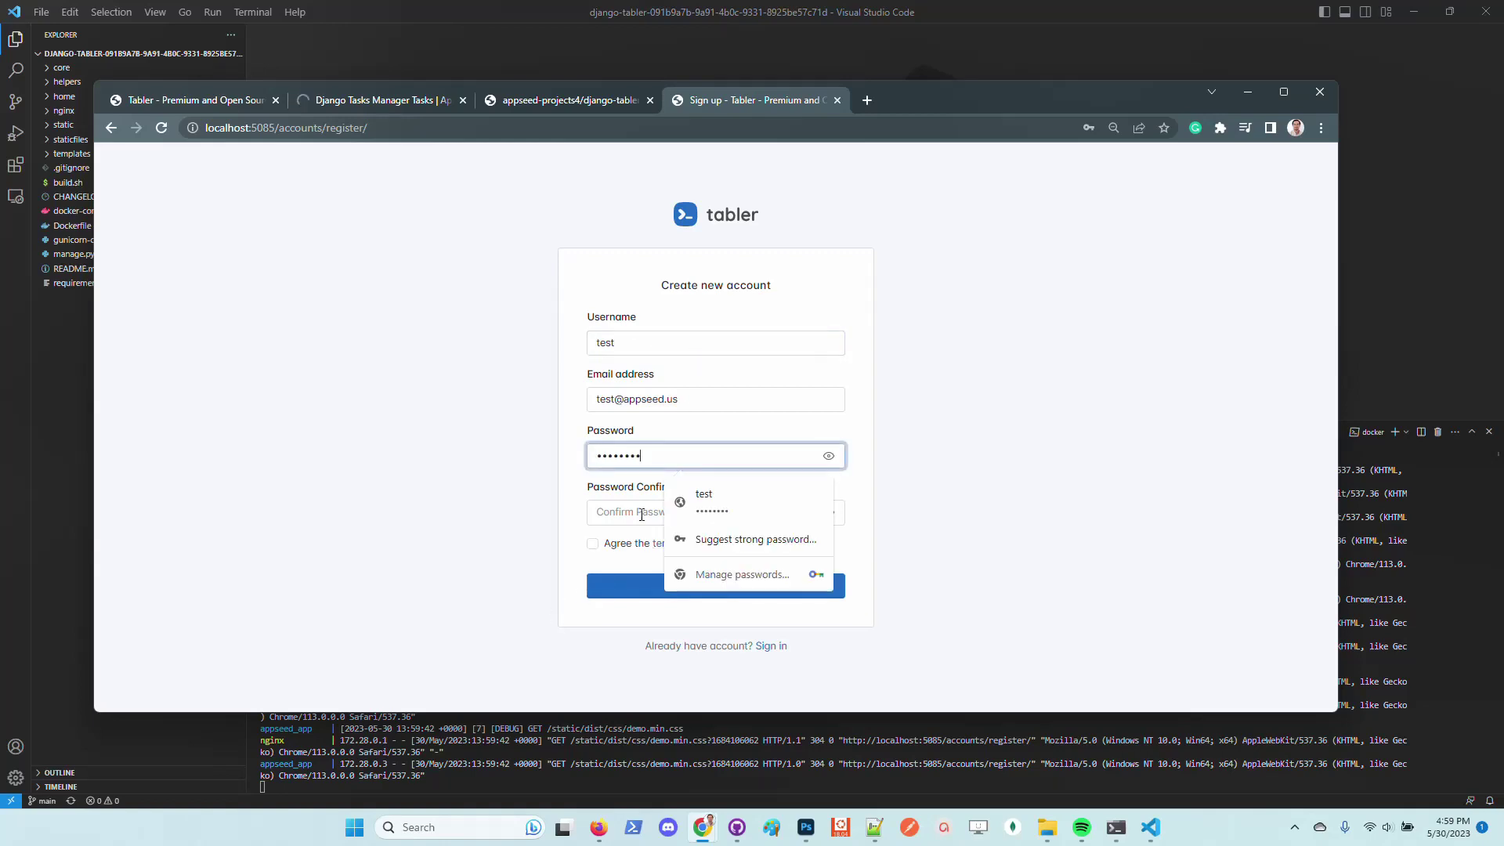
pyautogui.press('Tab')
pyautogui.hotkey('ctrl', 'v')
pyautogui.click(629, 593)
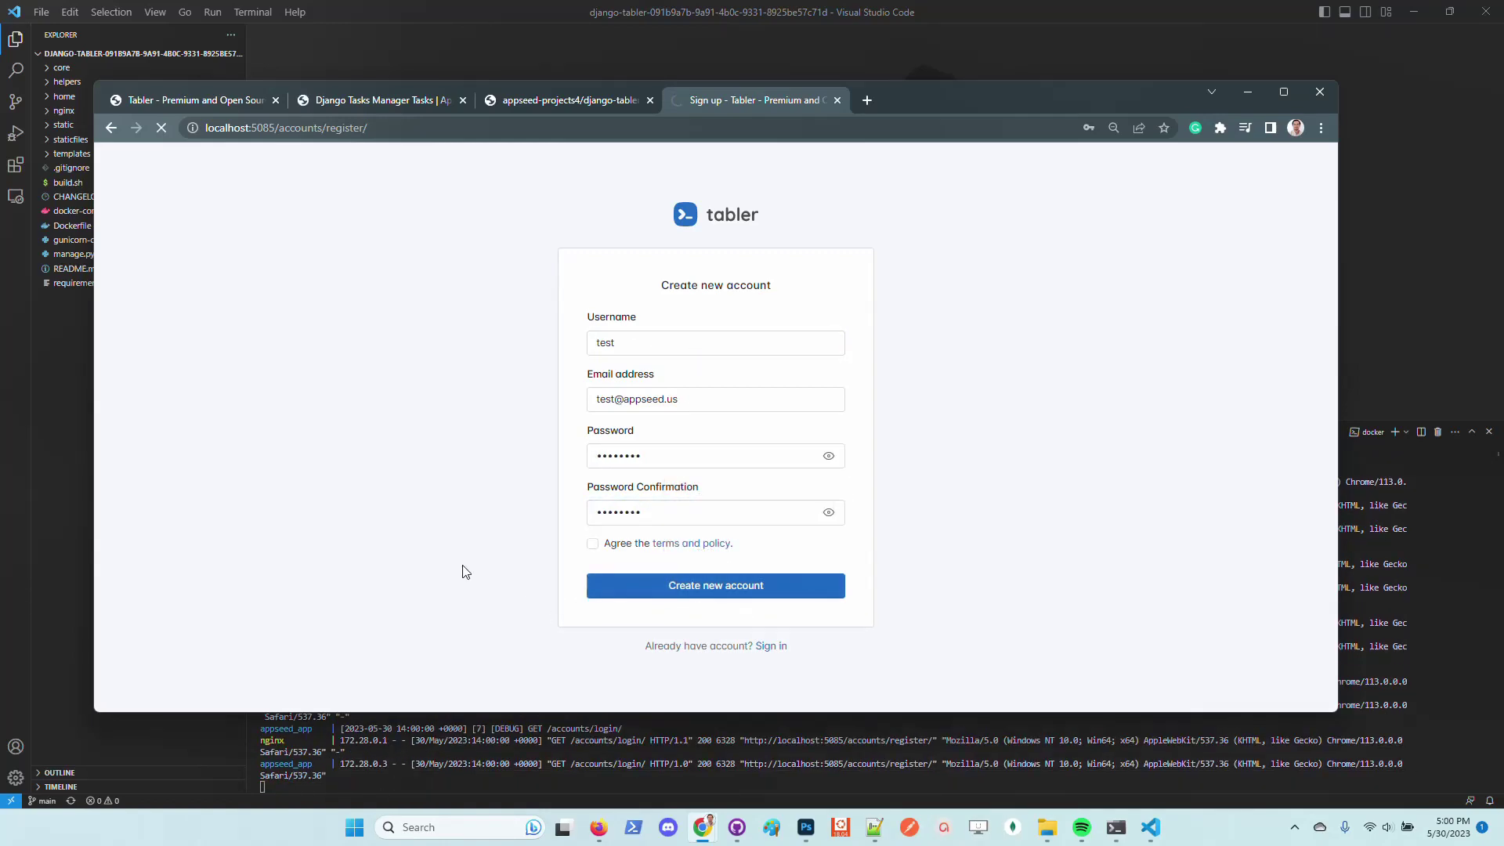
# Dismiss the saved-password suggestions and sign in with the new account
pyautogui.click(666, 419)
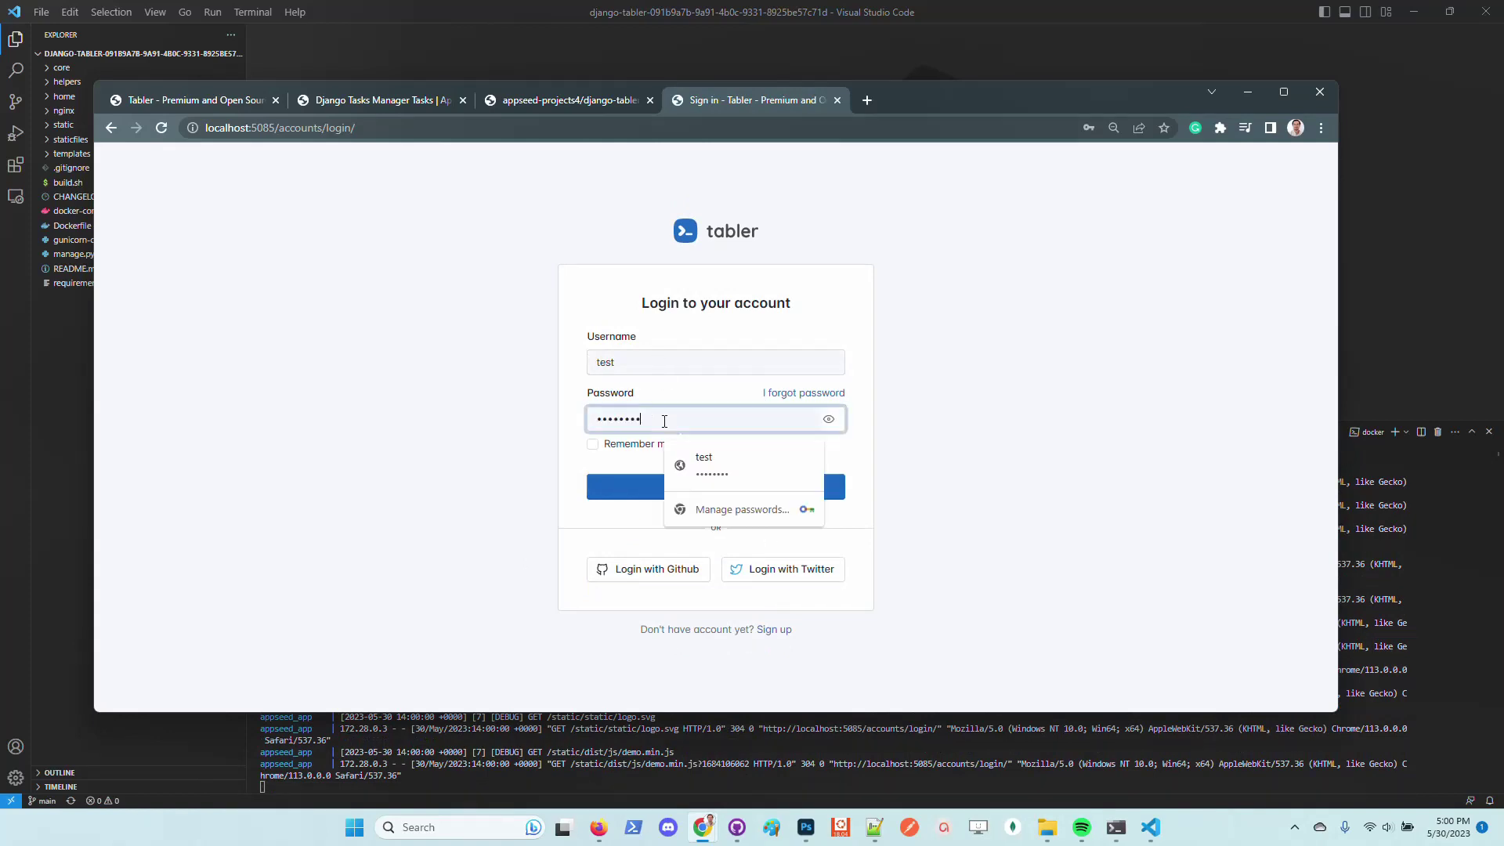
pyautogui.click(835, 586)
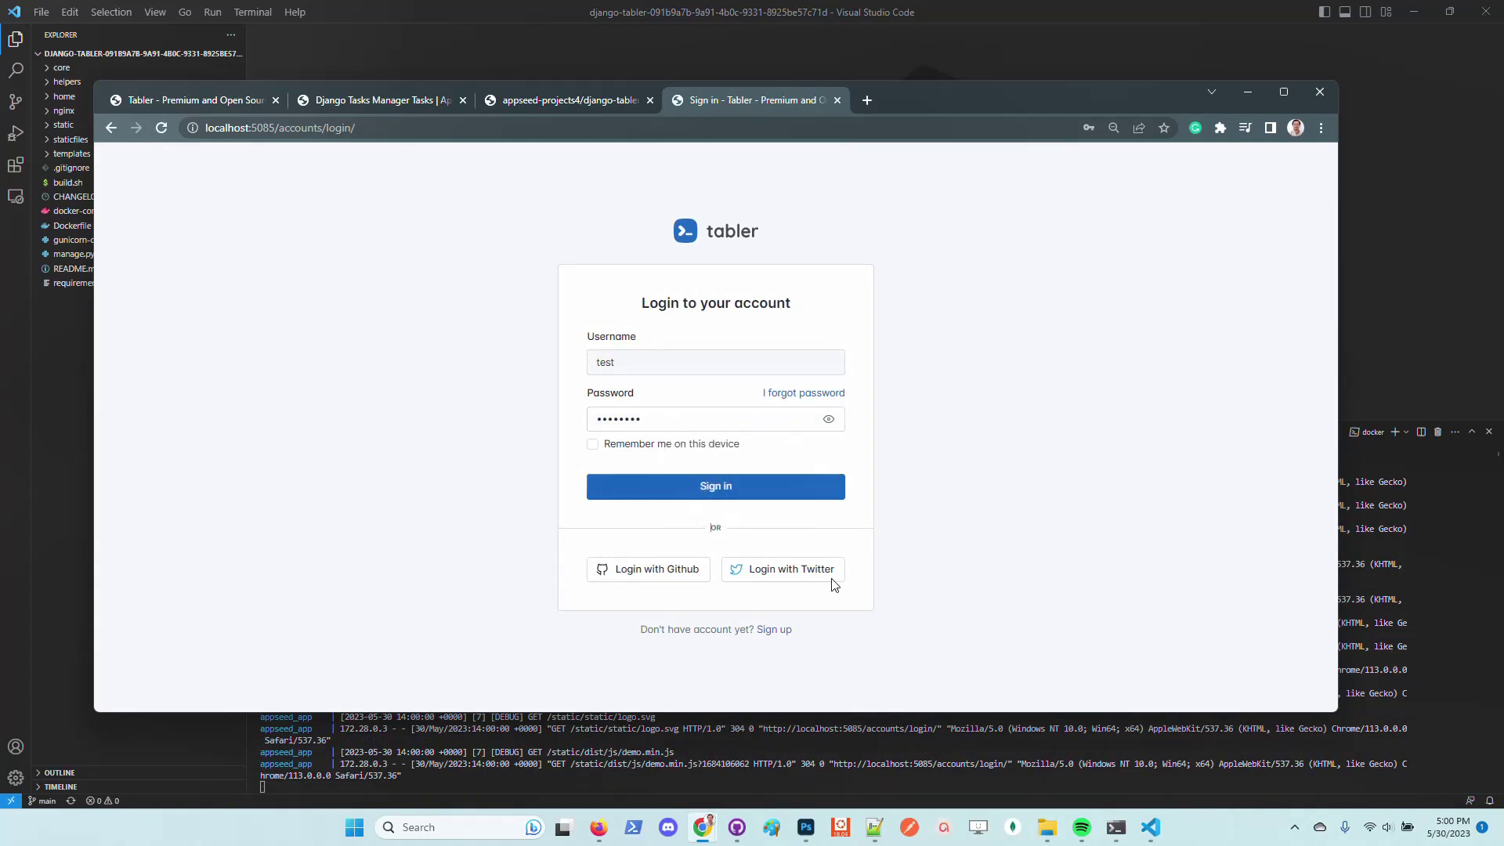
pyautogui.click(762, 480)
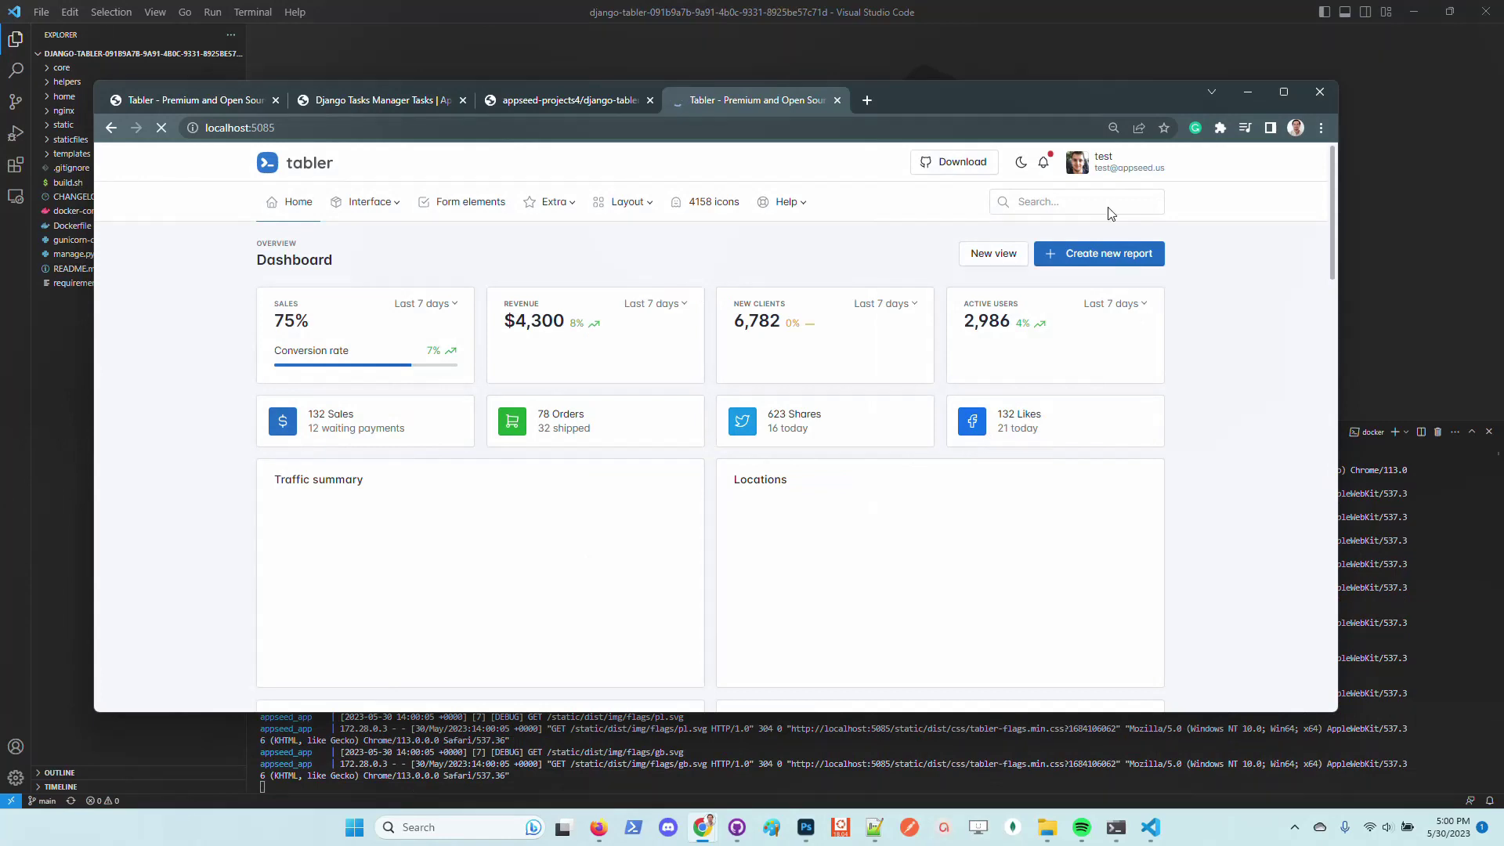
# Maximize the window, switch the dashboard to dark theme, then return to the Rocket Generator builds tab
pyautogui.click(1140, 161)
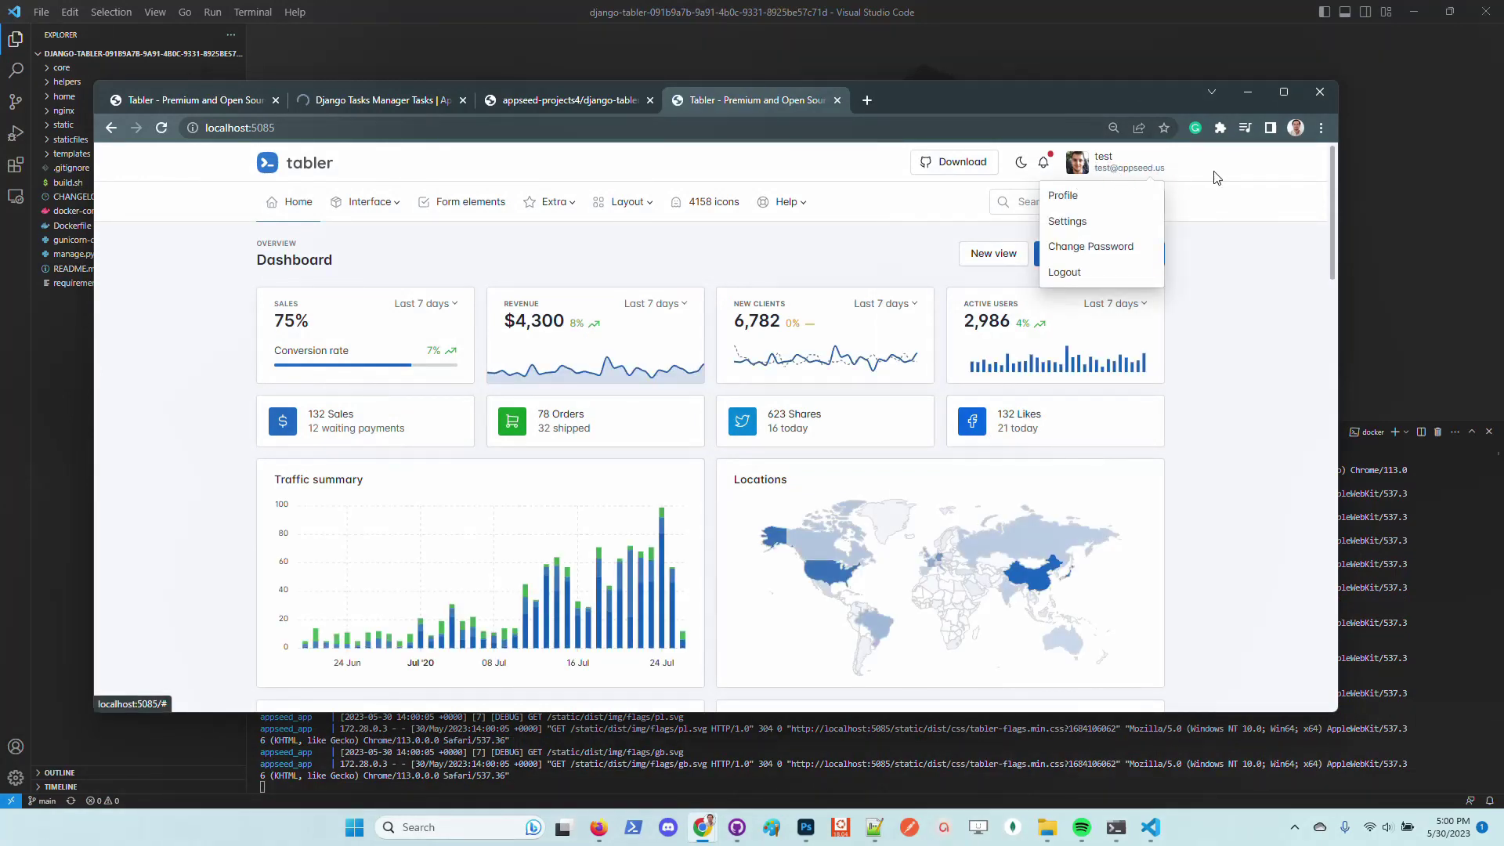
pyautogui.click(1261, 296)
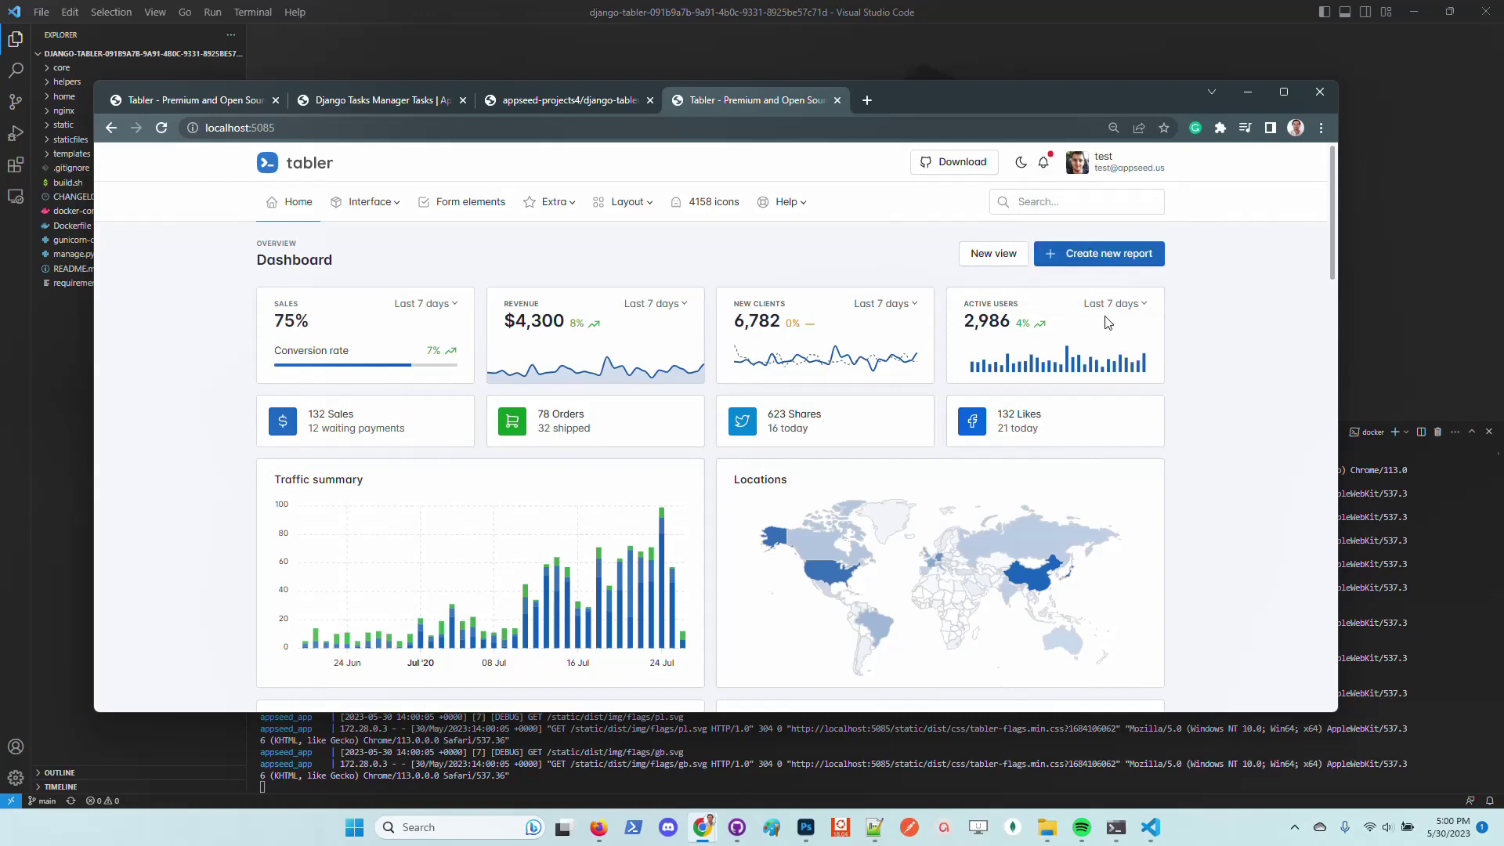
pyautogui.doubleClick(986, 92)
pyautogui.click(1057, 75)
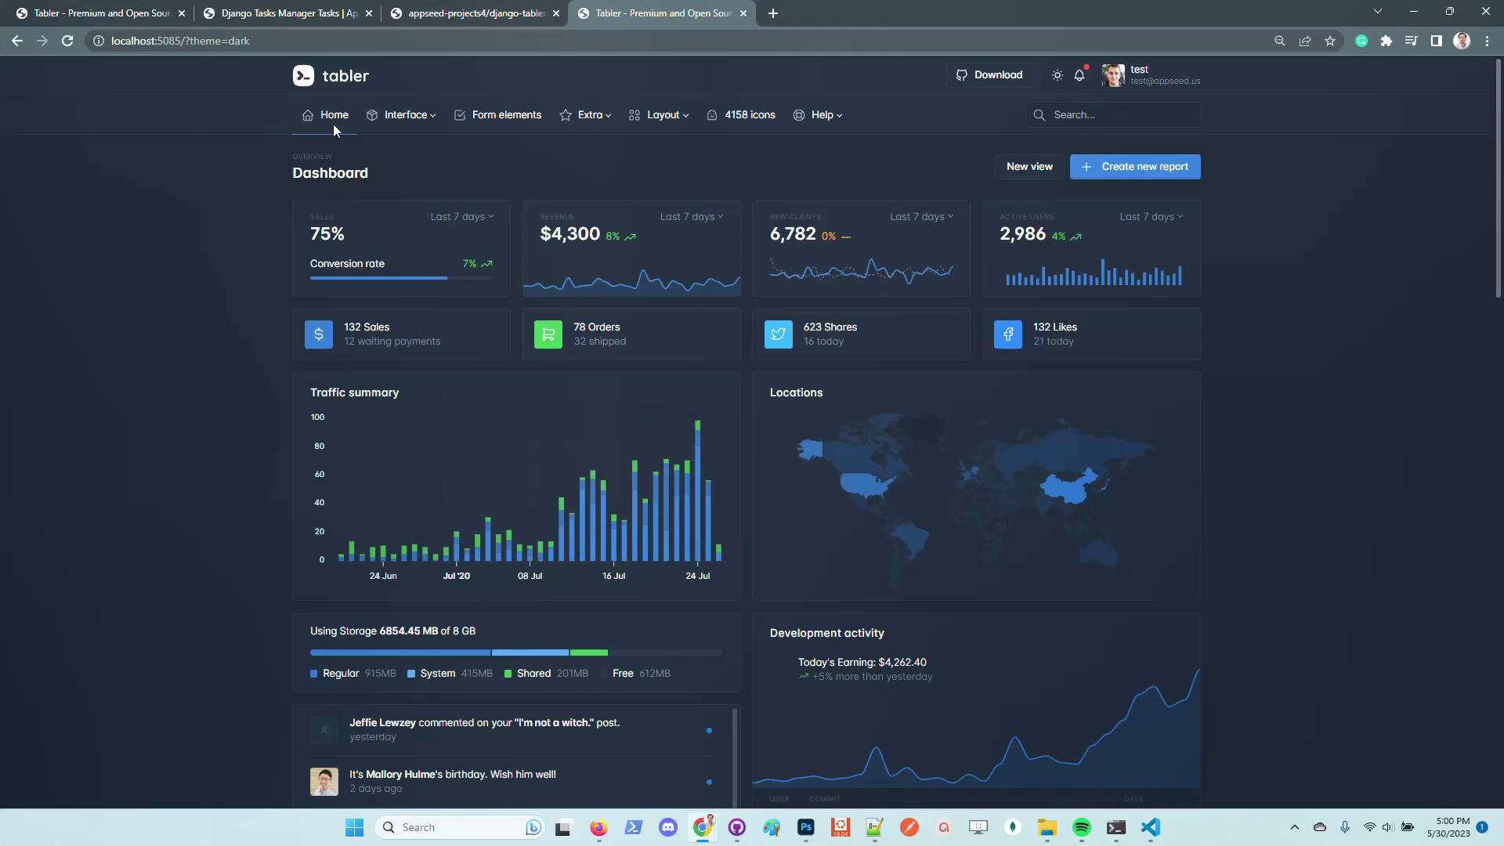
pyautogui.click(454, 13)
pyautogui.click(282, 13)
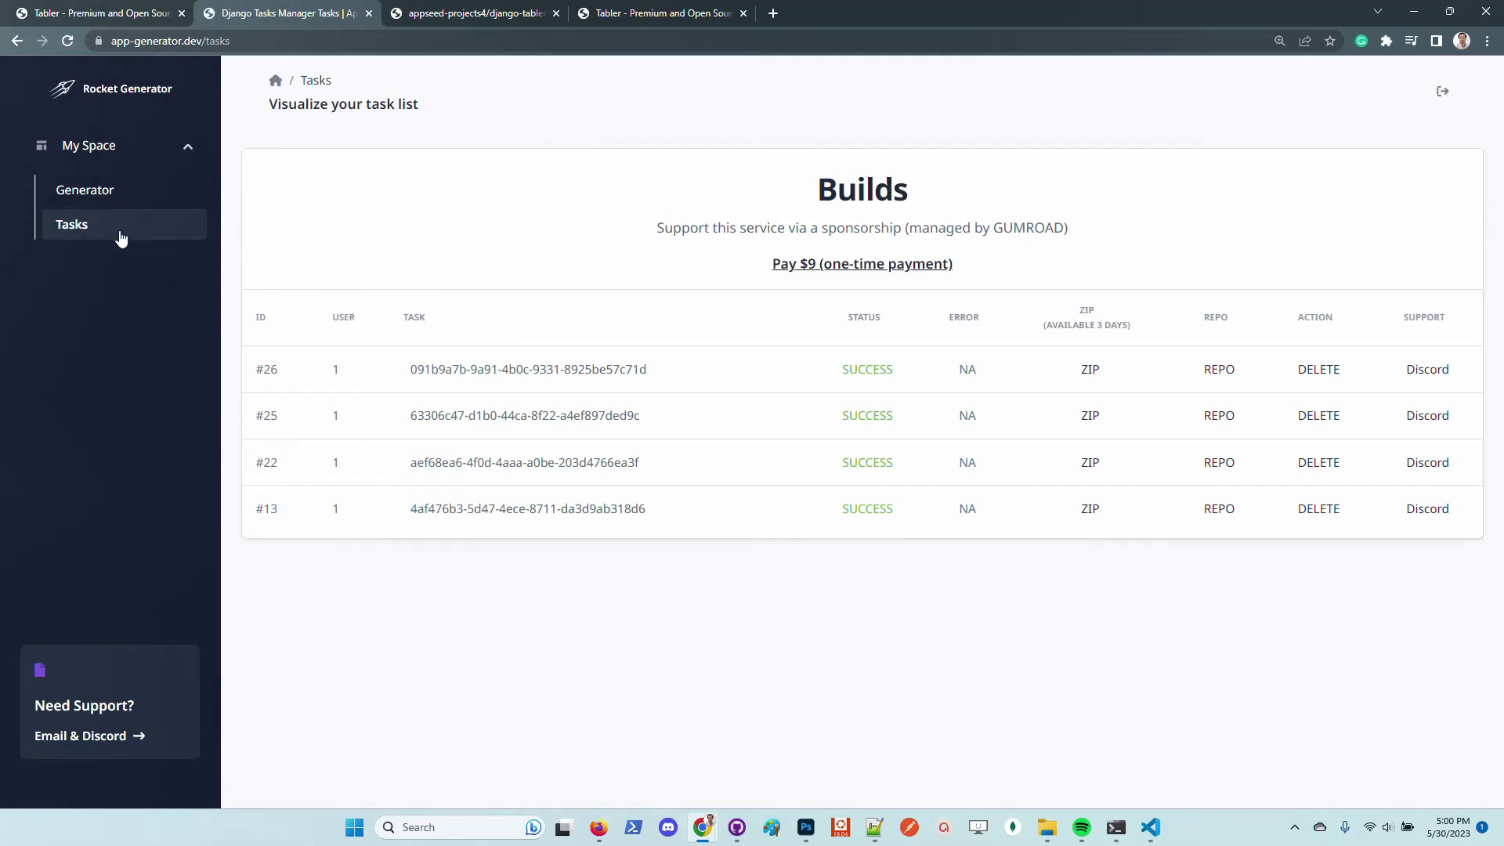
# Log out of Rocket Generator using the logout icon on the Tasks page
pyautogui.click(1447, 101)
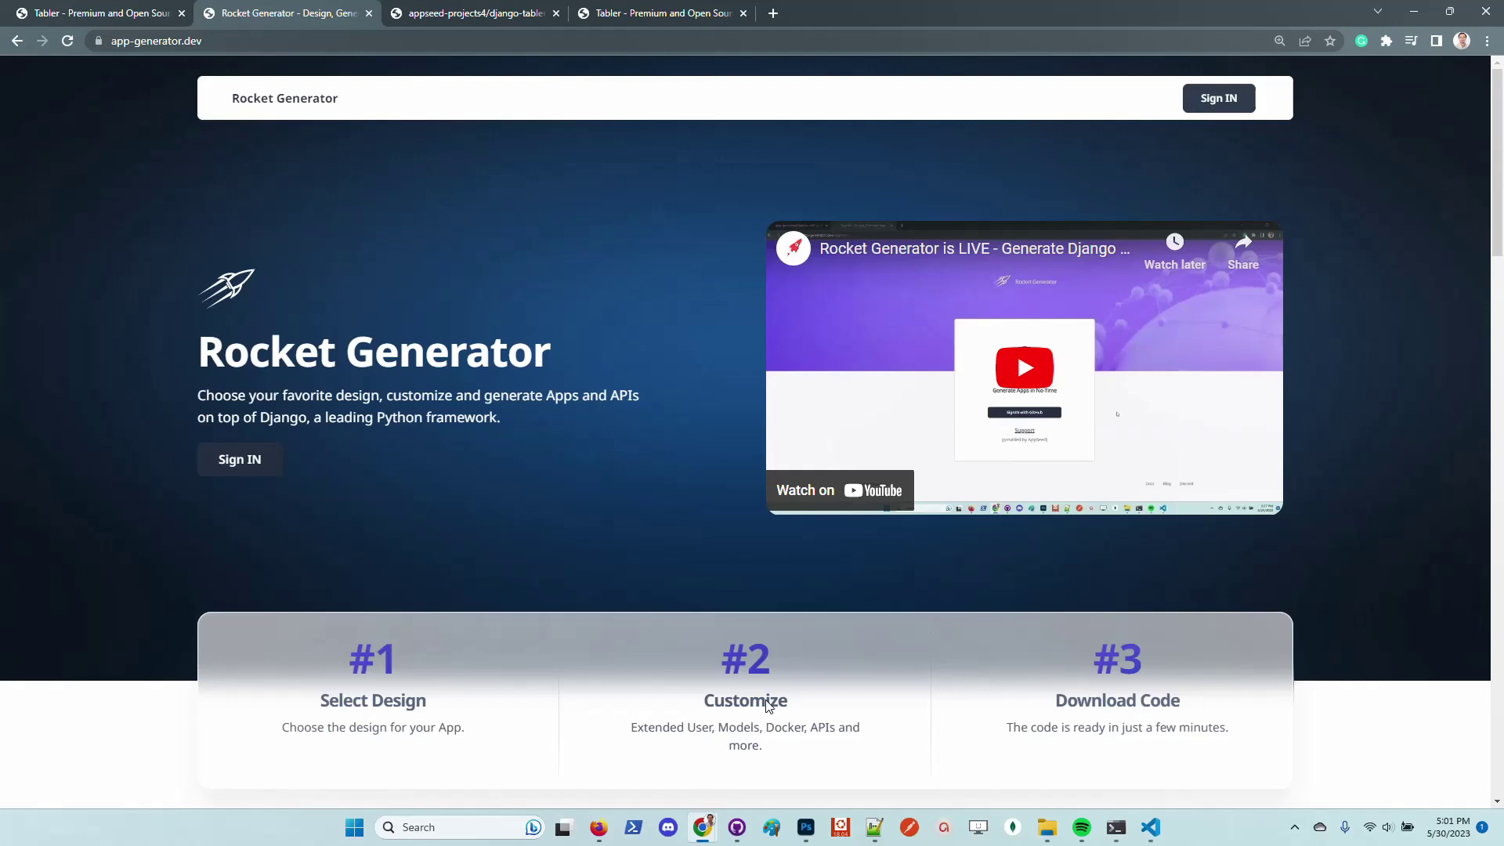
# Open the AppSeed Support page from the Rocket Generator footer in a new tab
pyautogui.scroll(-20, 494, 621)
pyautogui.scroll(-3, 595, 660)
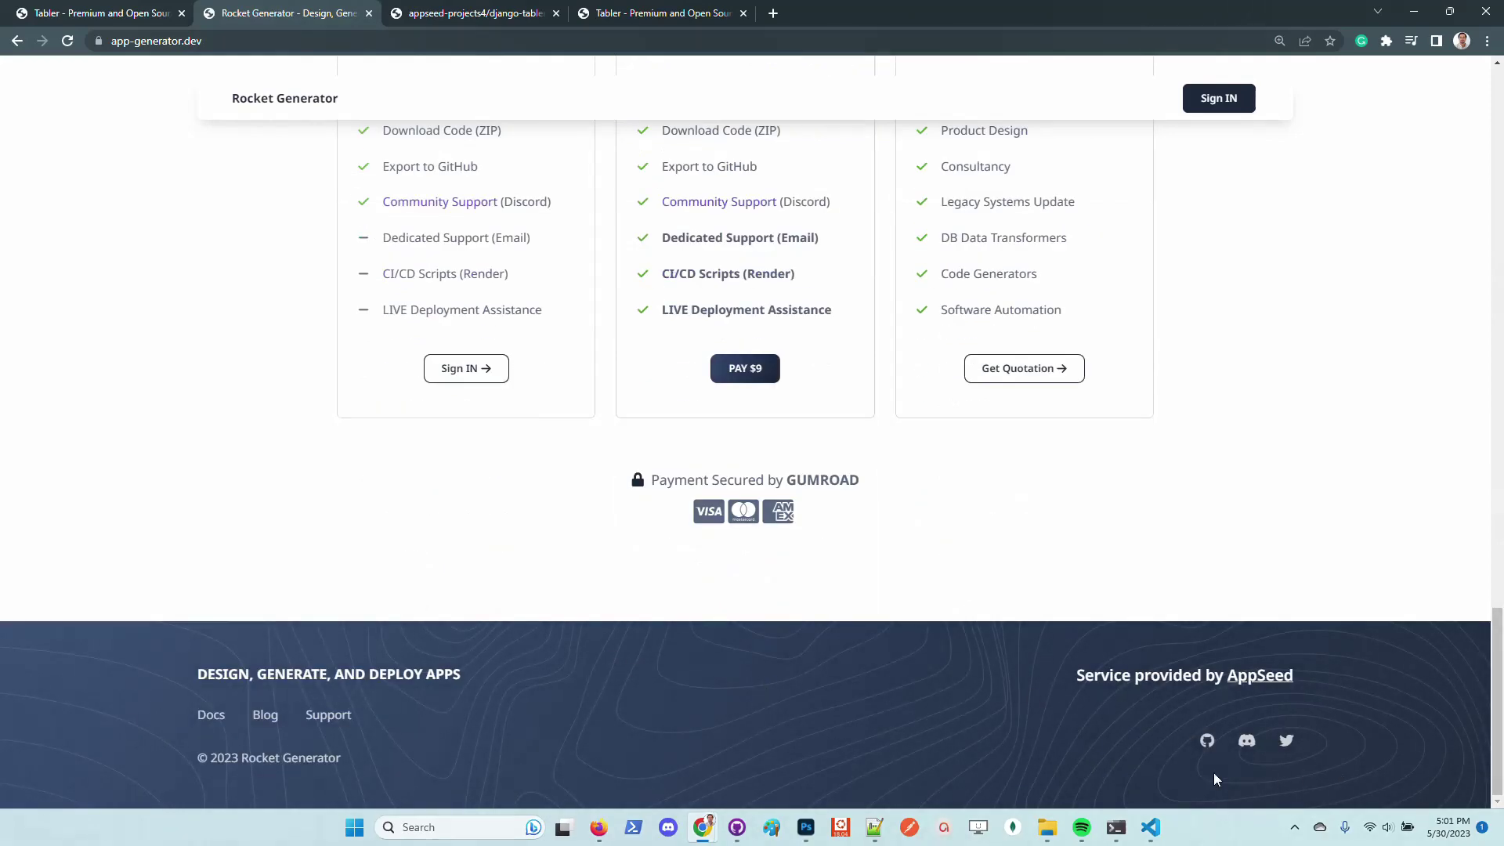
pyautogui.click(338, 716)
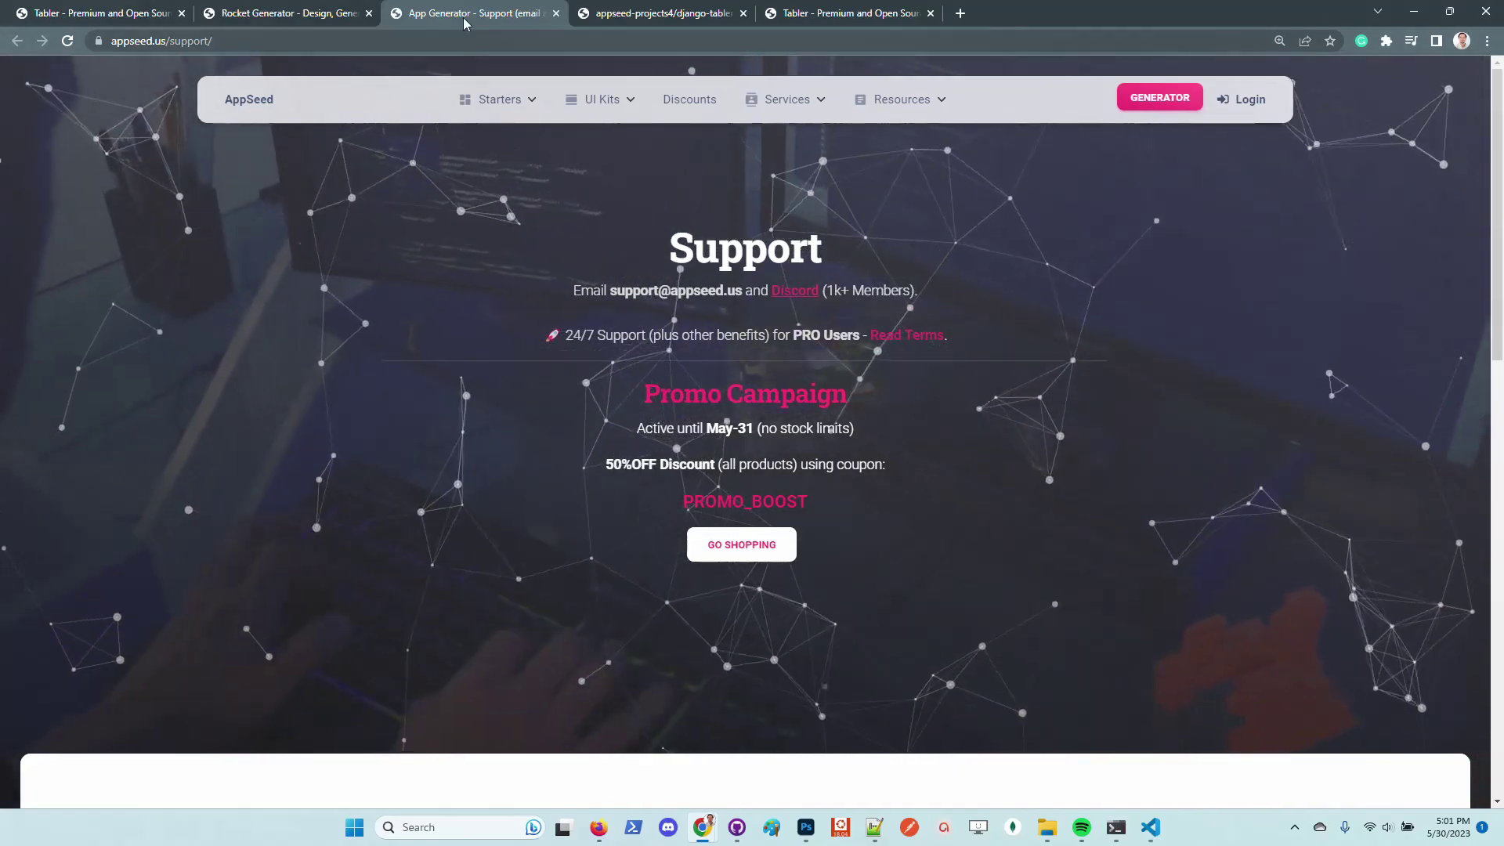
# Return to the Rocket Generator tab and scroll back to the top of the landing page
pyautogui.click(337, 13)
pyautogui.scroll(10, 222, 362)
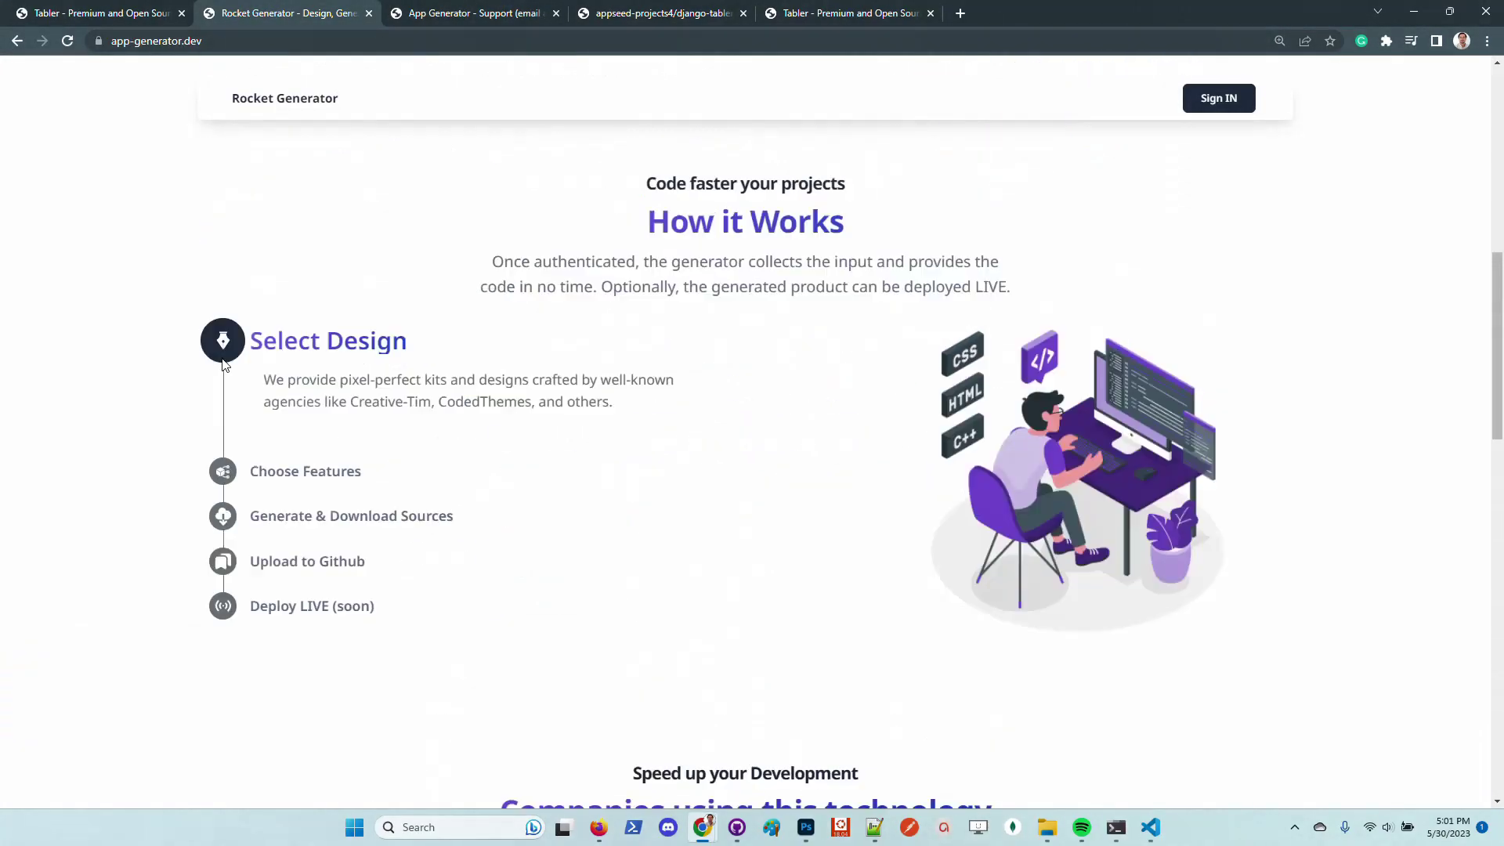
pyautogui.scroll(8, 223, 365)
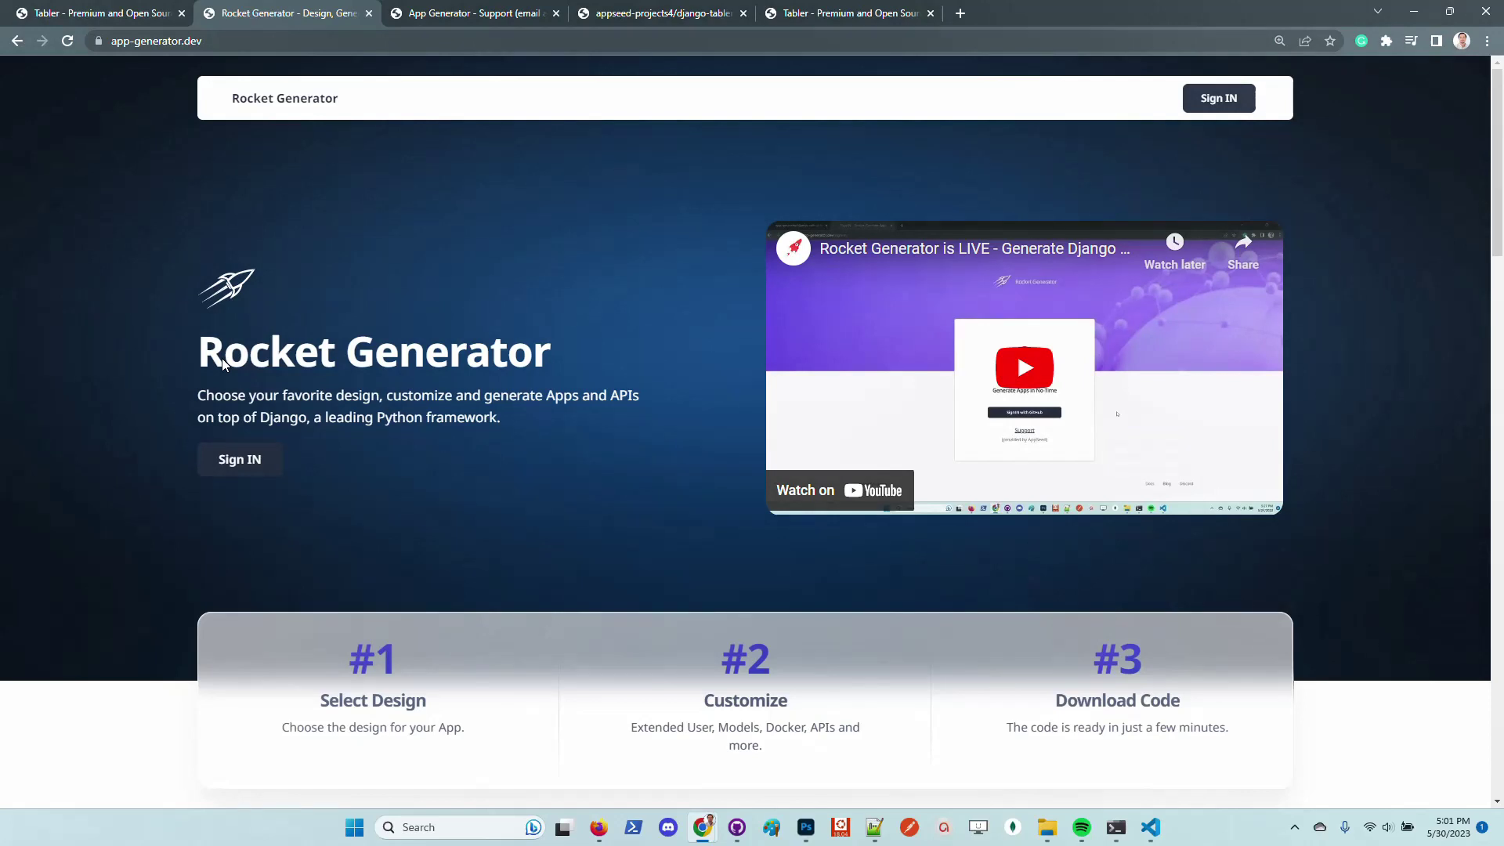